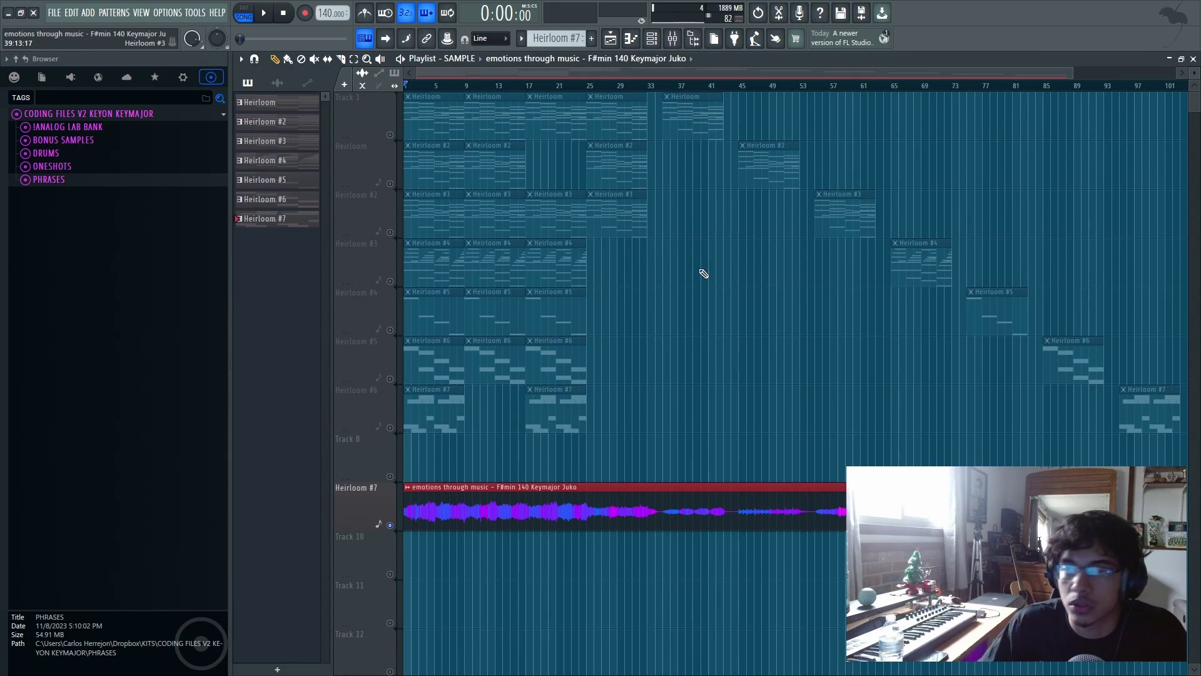
# - Open the first Heirloom clip from the playlist's top track in the piano roll and examine its opening chords
pyautogui.scroll(4, 408, 211)
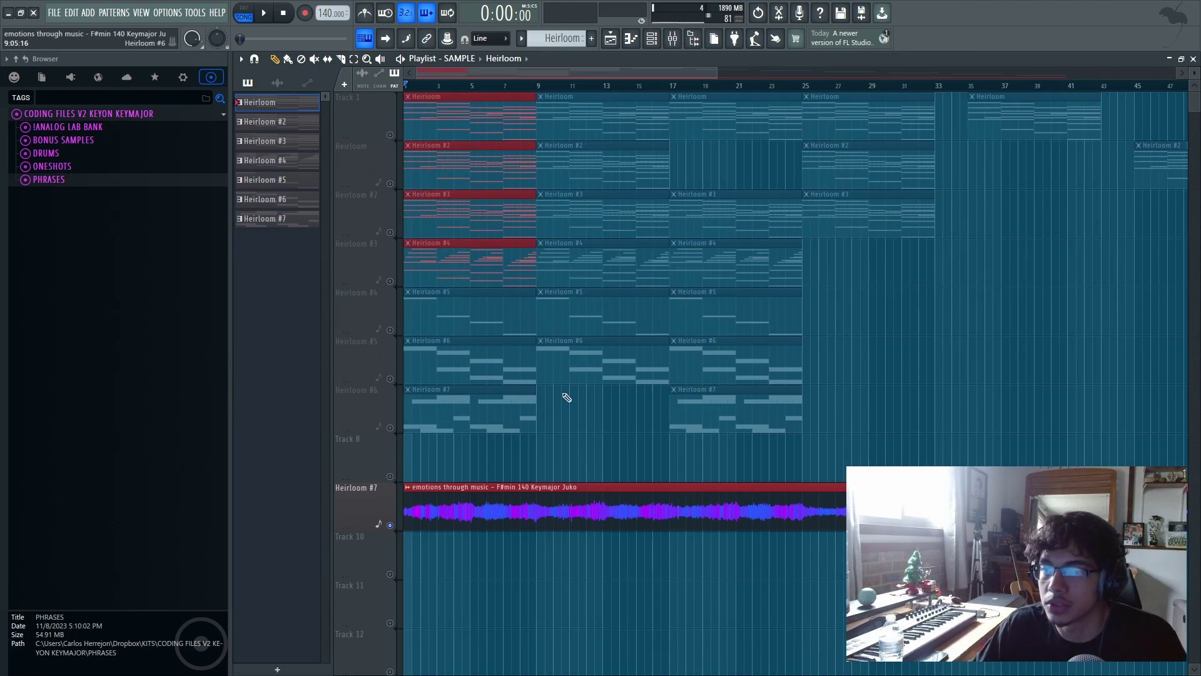
pyautogui.doubleClick(446, 109)
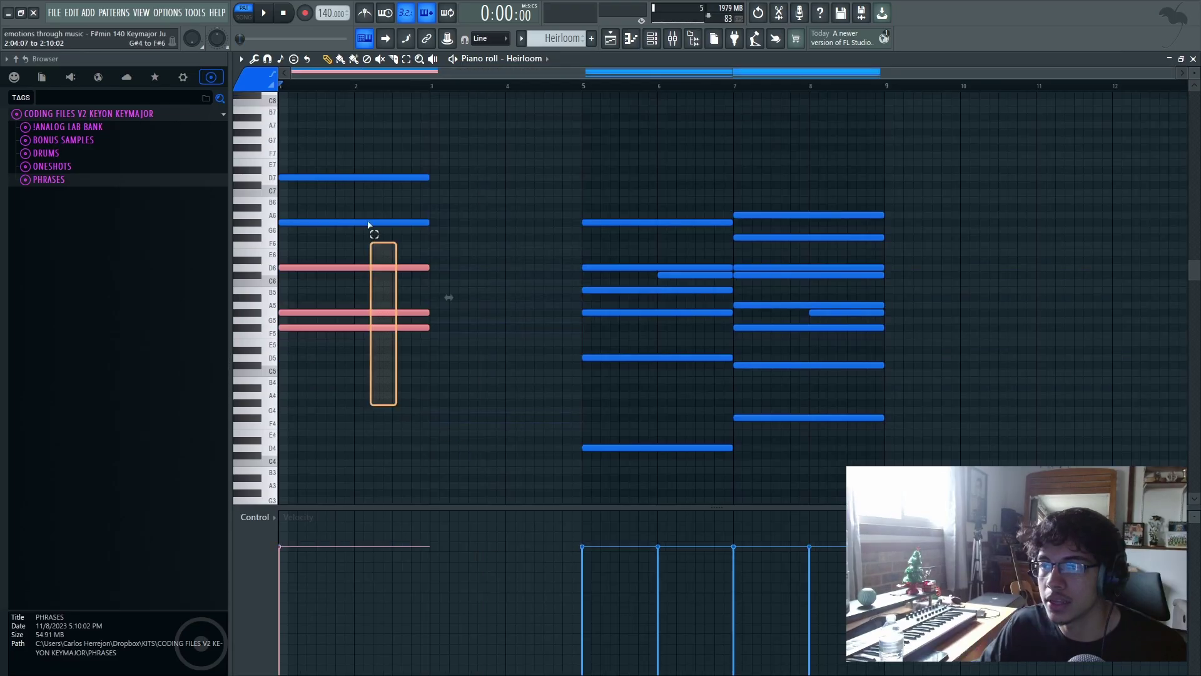
pyautogui.hotkey('ctrl', 'b')
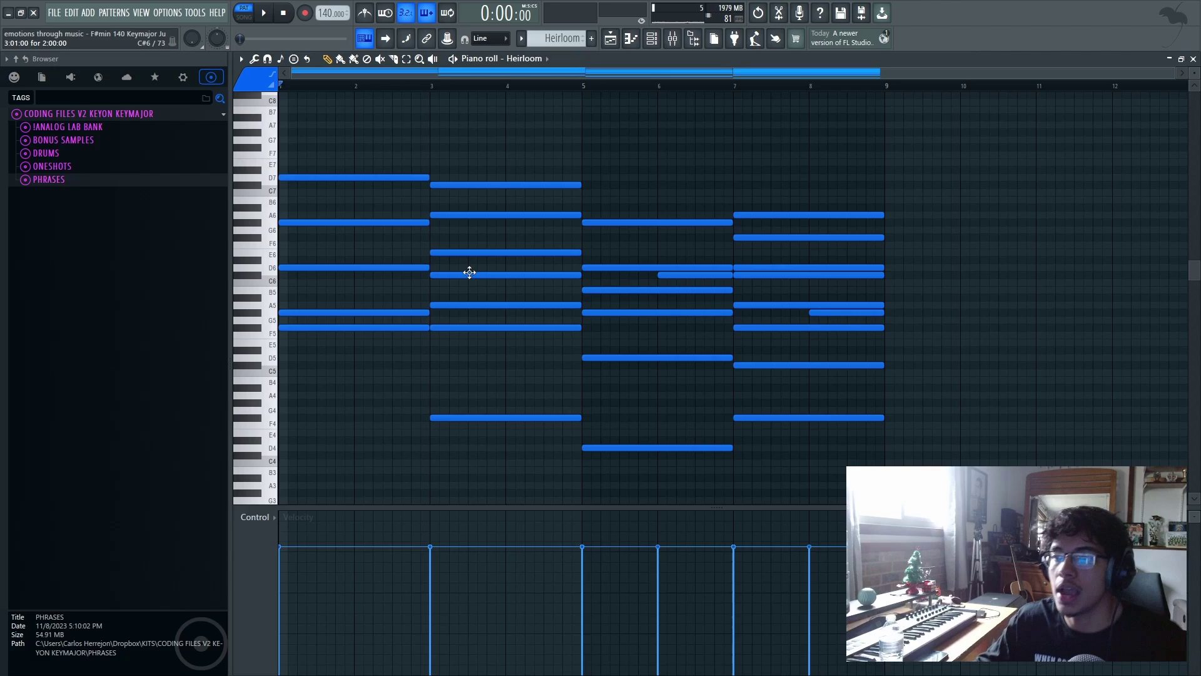
pyautogui.scroll(5, 472, 271)
pyautogui.scroll(1, 476, 269)
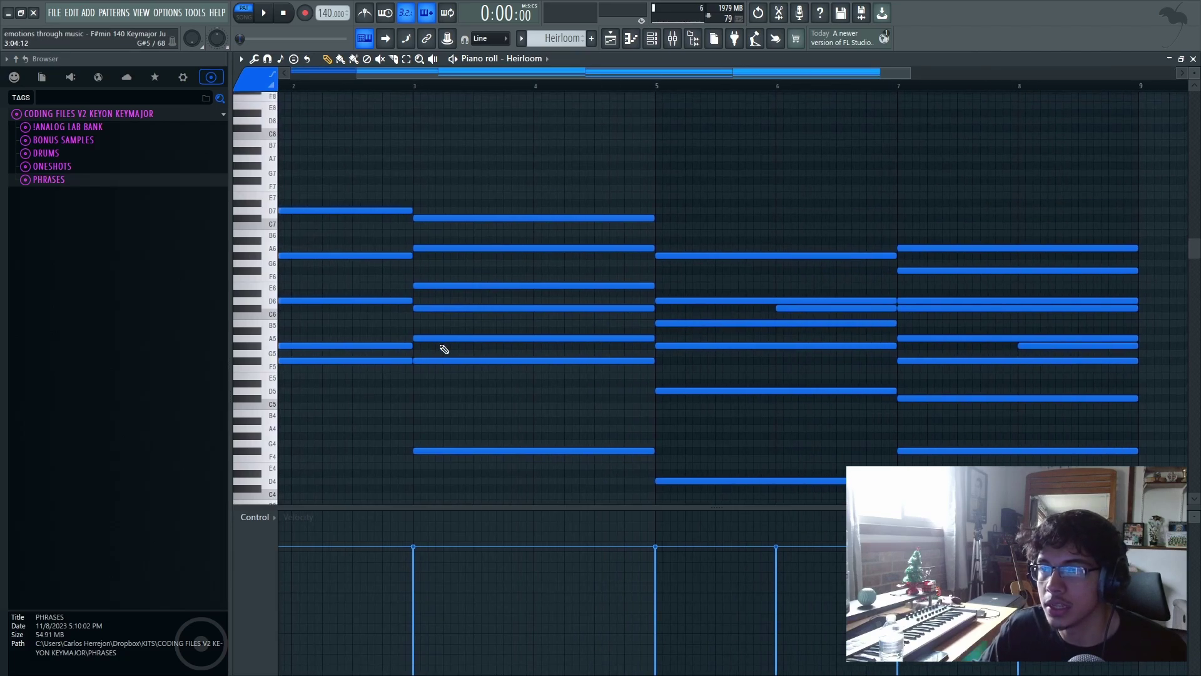
# - Try to move the two top notes, C#7 and A6, of the bar 3 chord down an octave
pyautogui.click(443, 234)
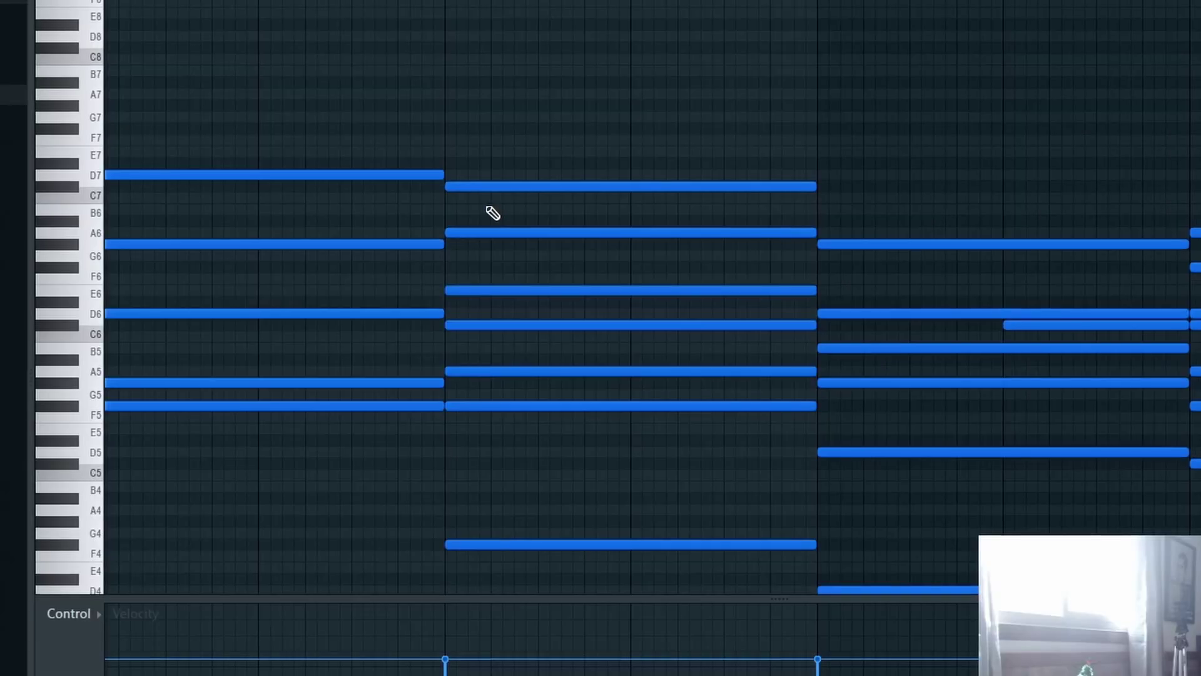
pyautogui.keyDown('ctrl'); pyautogui.click(449, 218); pyautogui.keyUp('ctrl')
pyautogui.keyDown('ctrl'); pyautogui.keyDown('shift'); pyautogui.click(430, 247); pyautogui.keyUp('shift'); pyautogui.keyUp('ctrl')
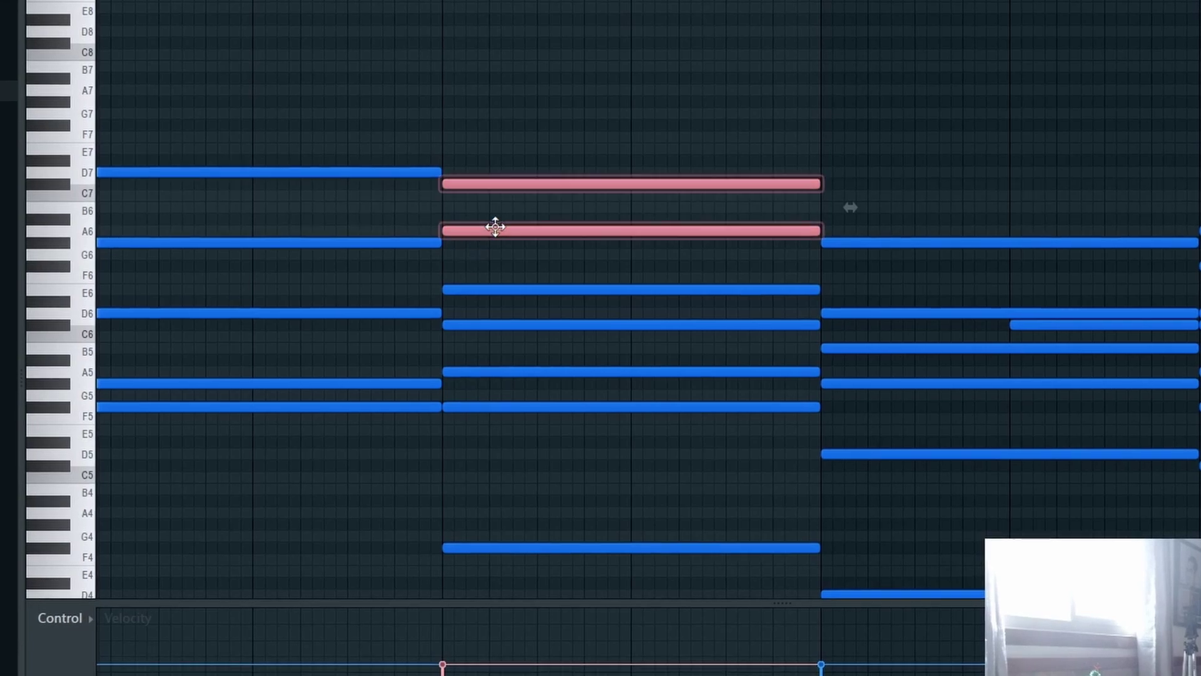
pyautogui.hotkey('ctrl', 'Down')
pyautogui.click(673, 306)
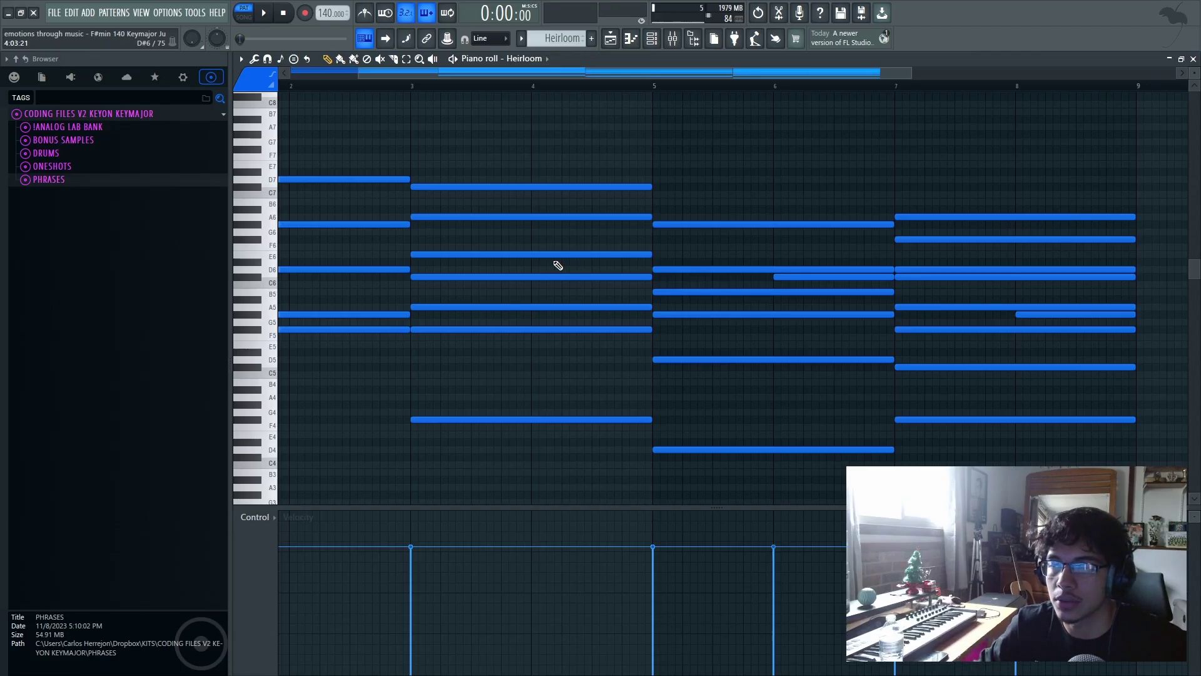
# - Try adding an F#4 bass note under the first chord and undo it
pyautogui.keyDown('ctrl'); pyautogui.keyDown('shift'); pyautogui.click(444, 329); pyautogui.keyUp('shift'); pyautogui.keyUp('ctrl')
pyautogui.hotkey('ctrl', 'Down')
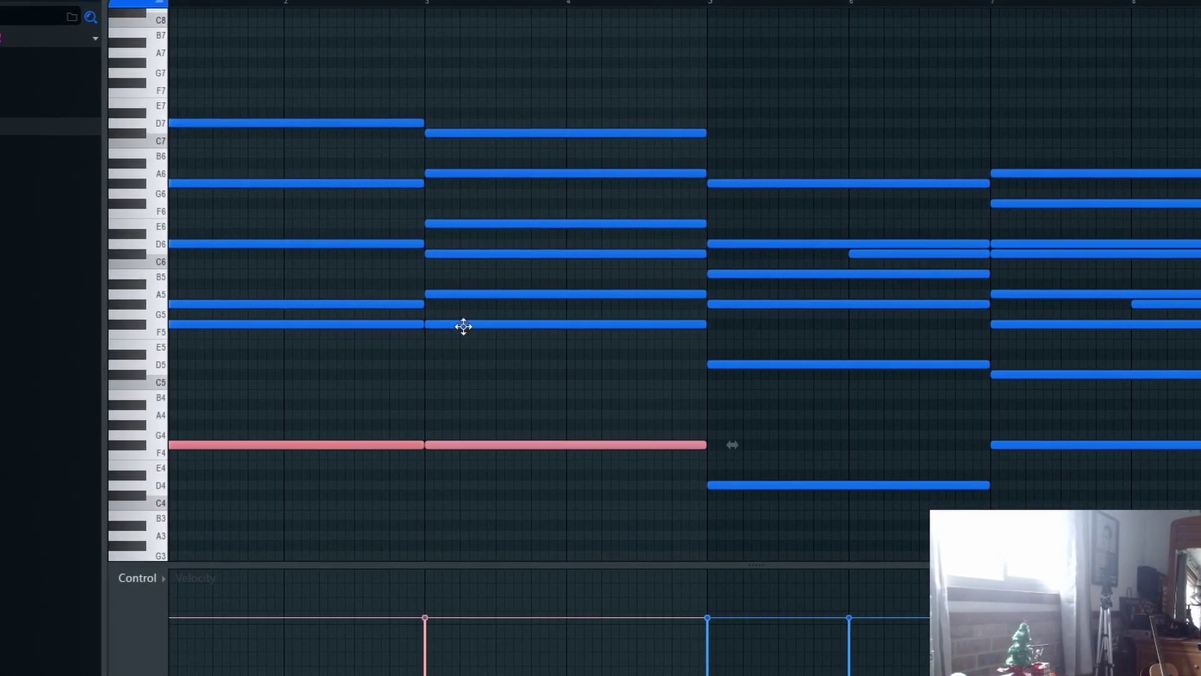
pyautogui.hotkey('ctrl', 'z')
# - Try adding an E4 note above the D4 bass note of the bar 5 chord
pyautogui.scroll(-2, 657, 384)
pyautogui.click(657, 384)
pyautogui.hotkey('ctrl', 'b')
pyautogui.hotkey('shift', 'Down')
pyautogui.hotkey('shift', 'Down')
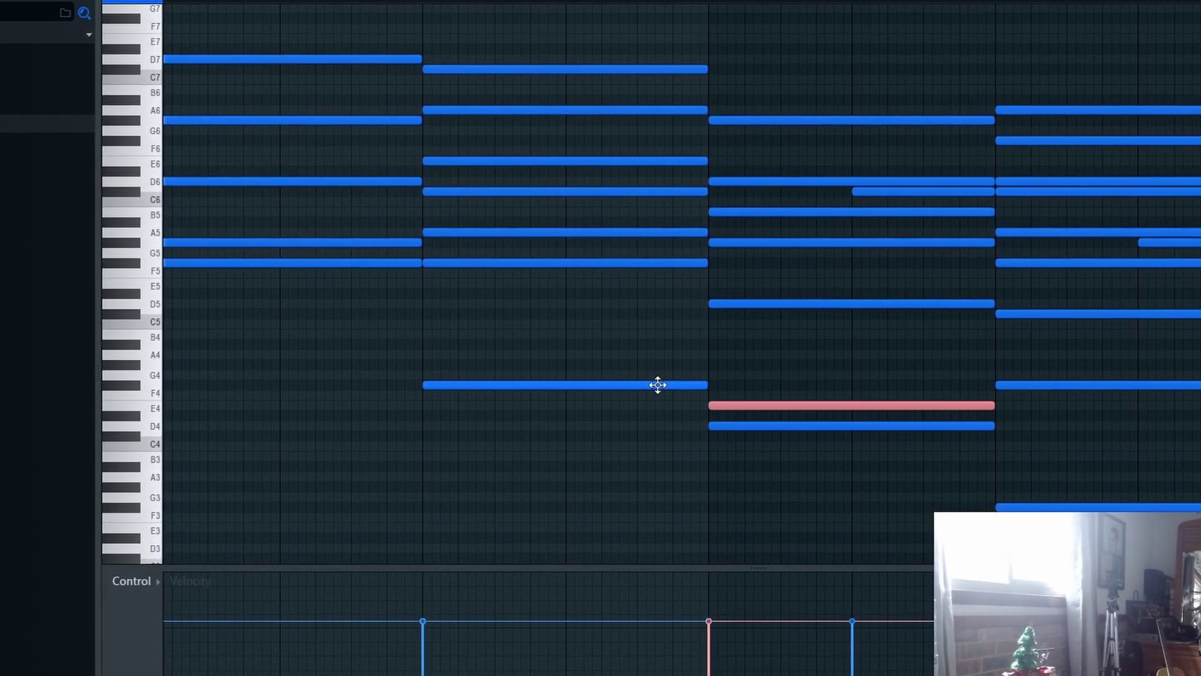
pyautogui.hotkey('shift', 'Down')
pyautogui.hotkey('shift', 'Down')
pyautogui.hotkey('ctrl', 'd')
pyautogui.scroll(-2, 633, 408)
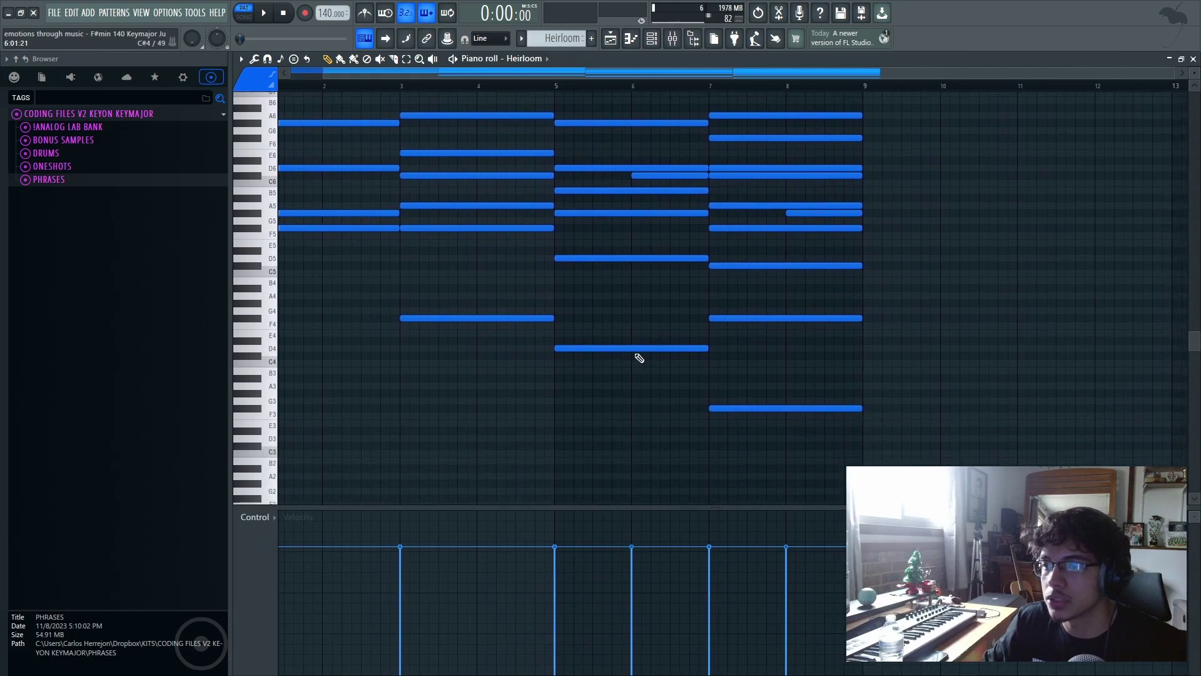
pyautogui.scroll(1, 663, 350)
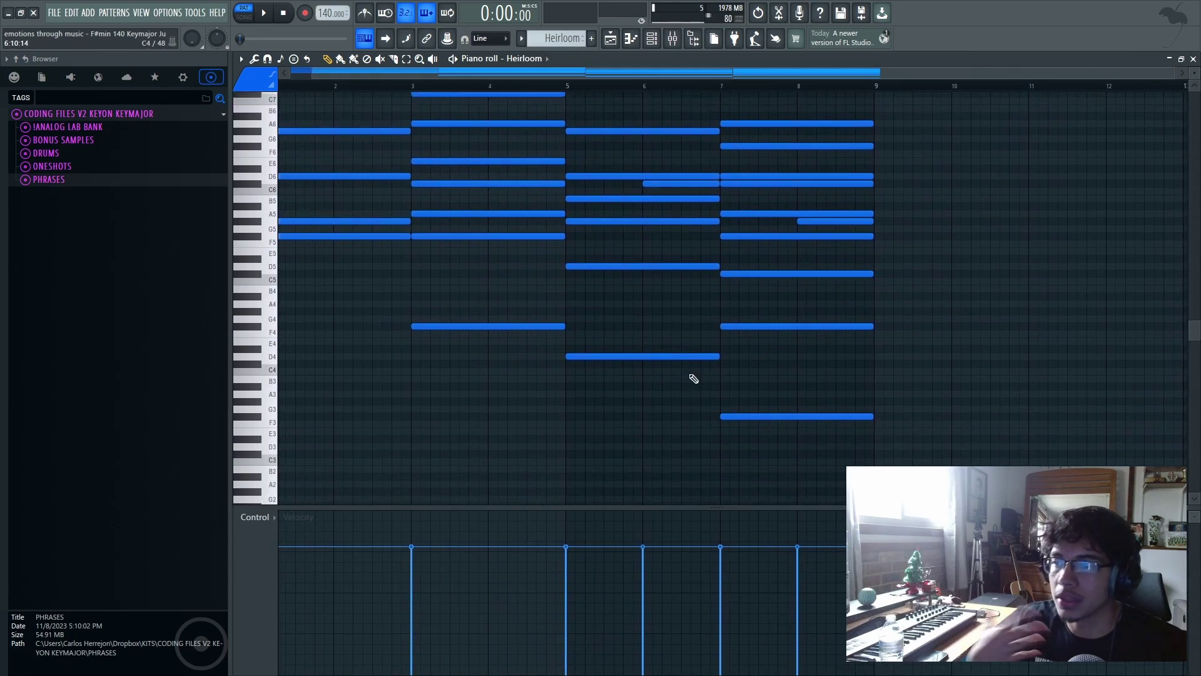
# - Try isolating the lower notes of the bar 5 chord without its upper notes, selecting D5, G#5 and B5
pyautogui.scroll(3, 543, 179)
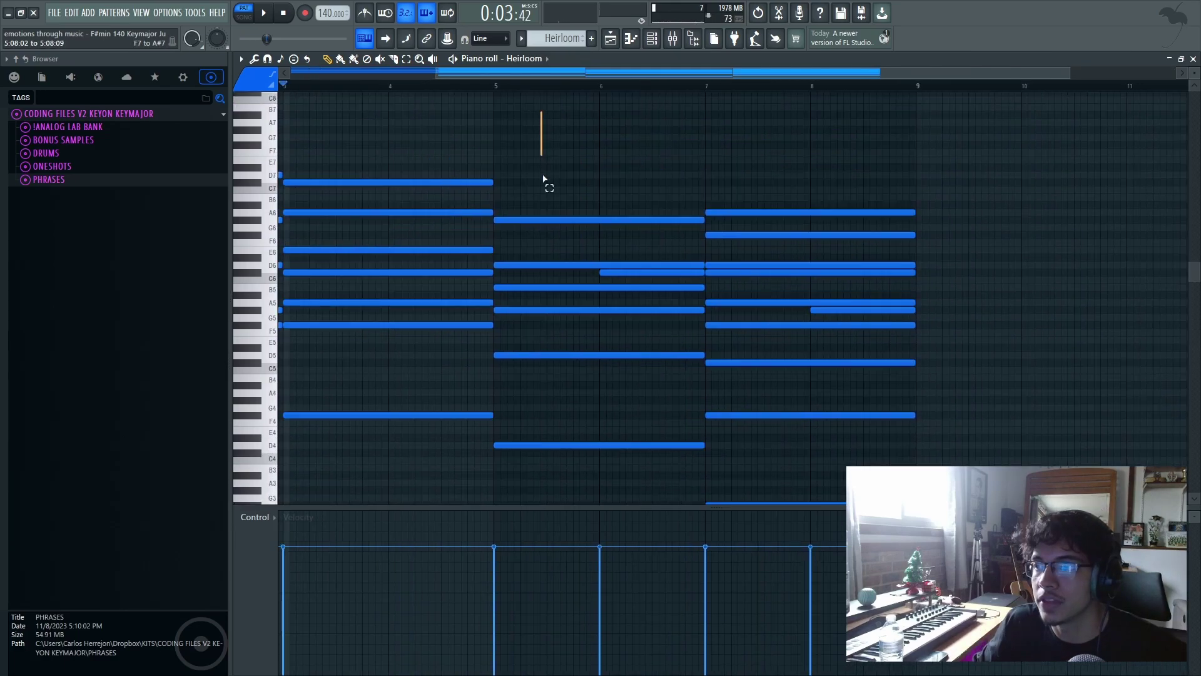
pyautogui.scroll(-3, 500, 350)
pyautogui.click(500, 382)
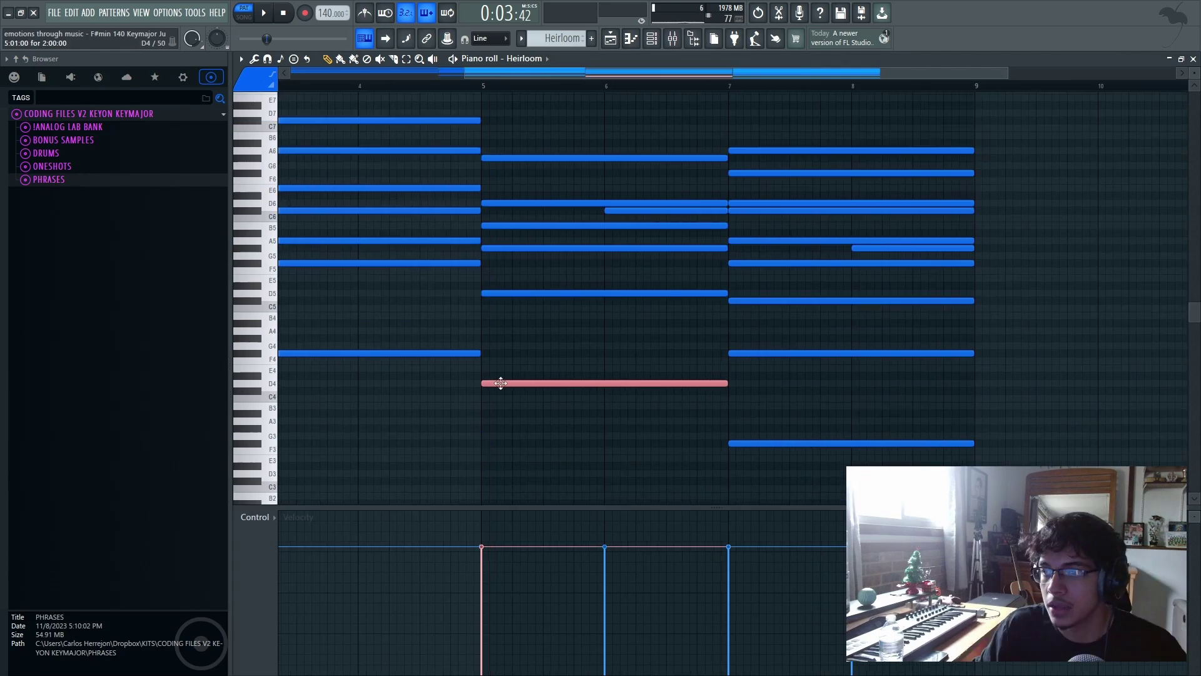
pyautogui.scroll(2, 501, 386)
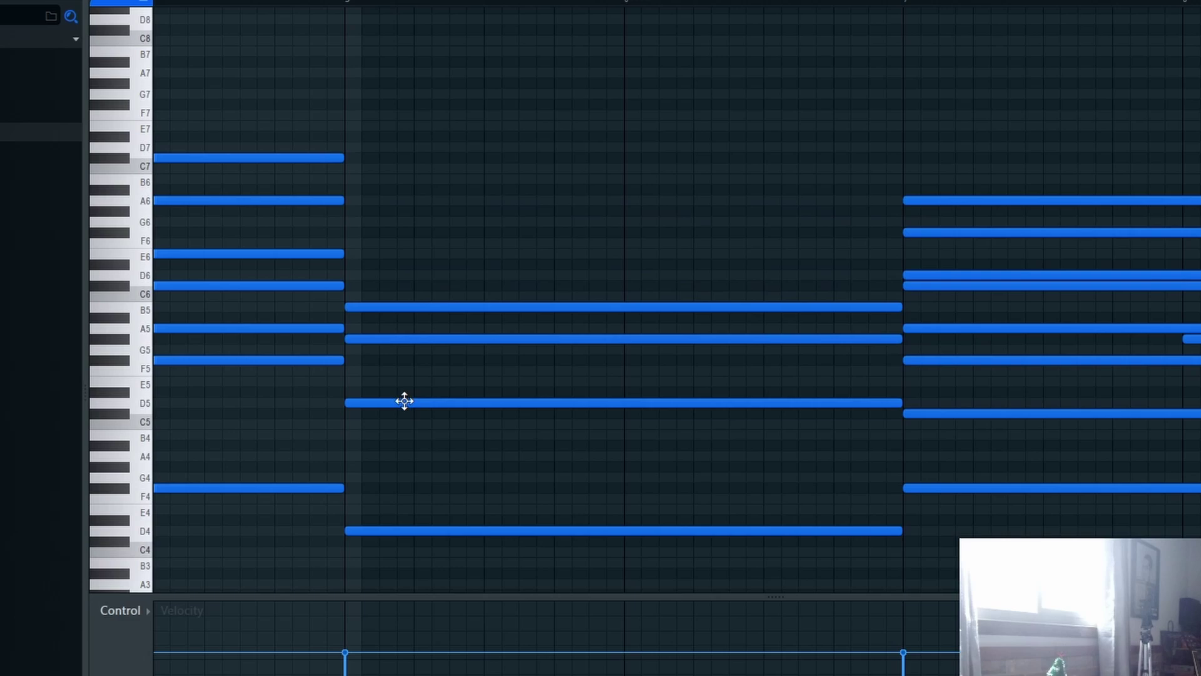
pyautogui.moveTo(400, 433); pyautogui.dragTo(430, 280)
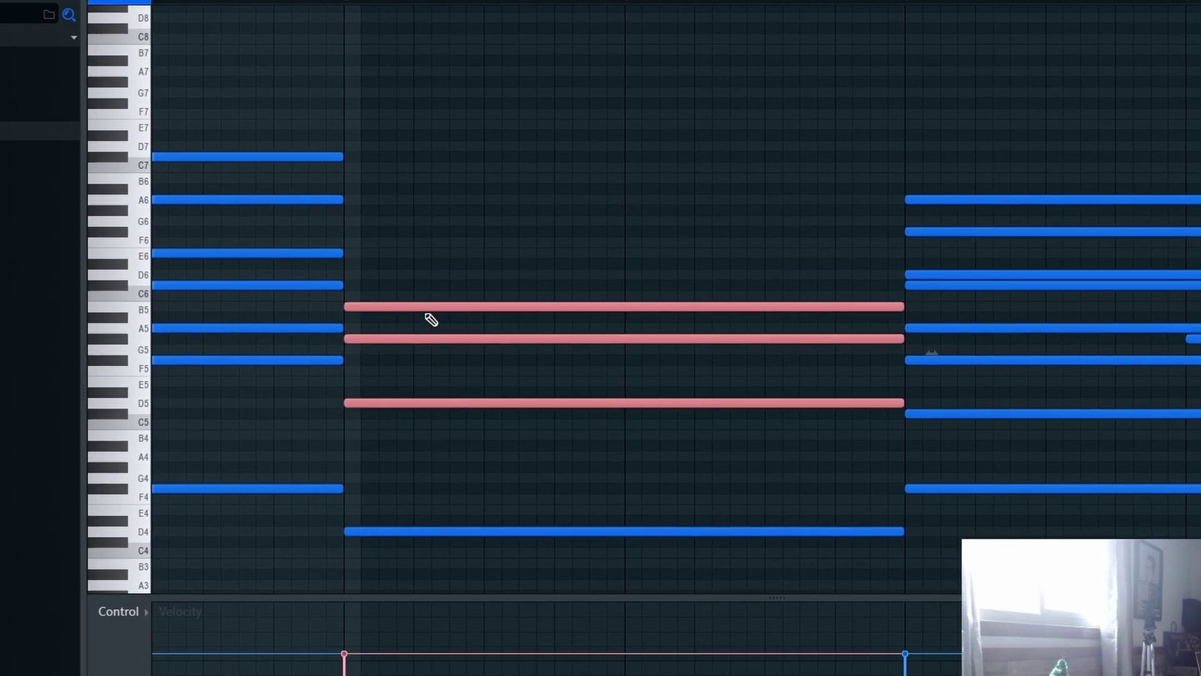
pyautogui.keyDown('shift'); pyautogui.click(423, 307); pyautogui.keyUp('shift')
pyautogui.hotkey('ctrl', 'Up')
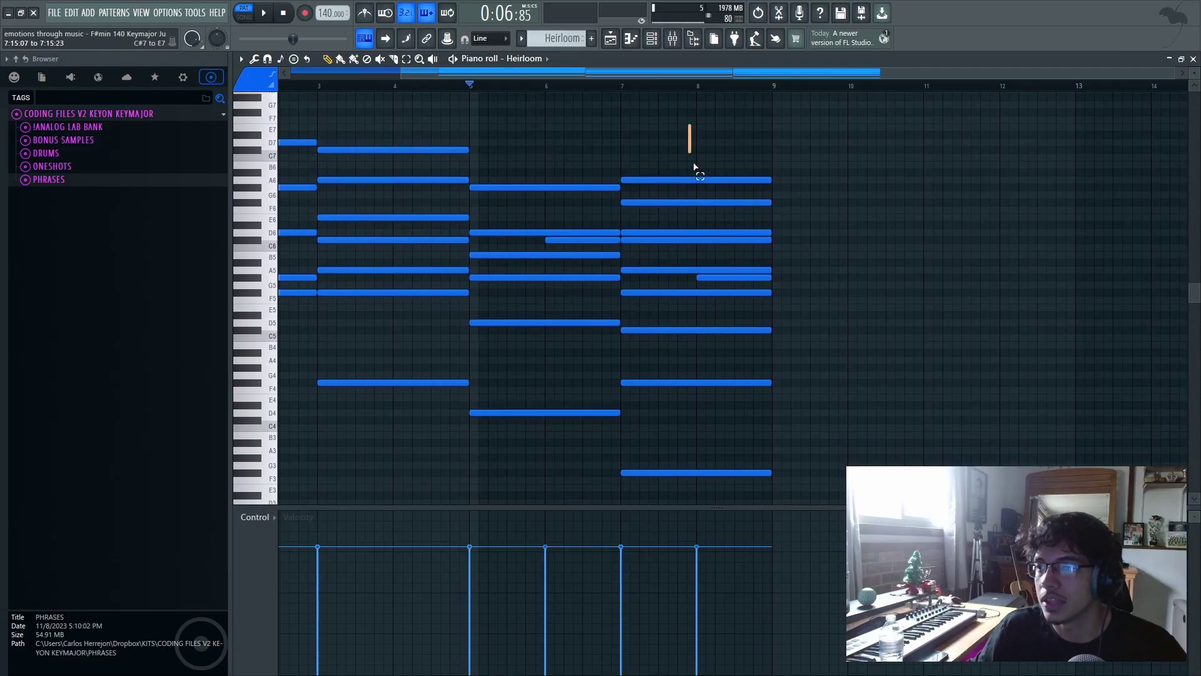
# - Select all notes of the last chord in bars 7 to 9 and review the whole four-chord progression
pyautogui.moveTo(694, 167); pyautogui.dragTo(726, 500)
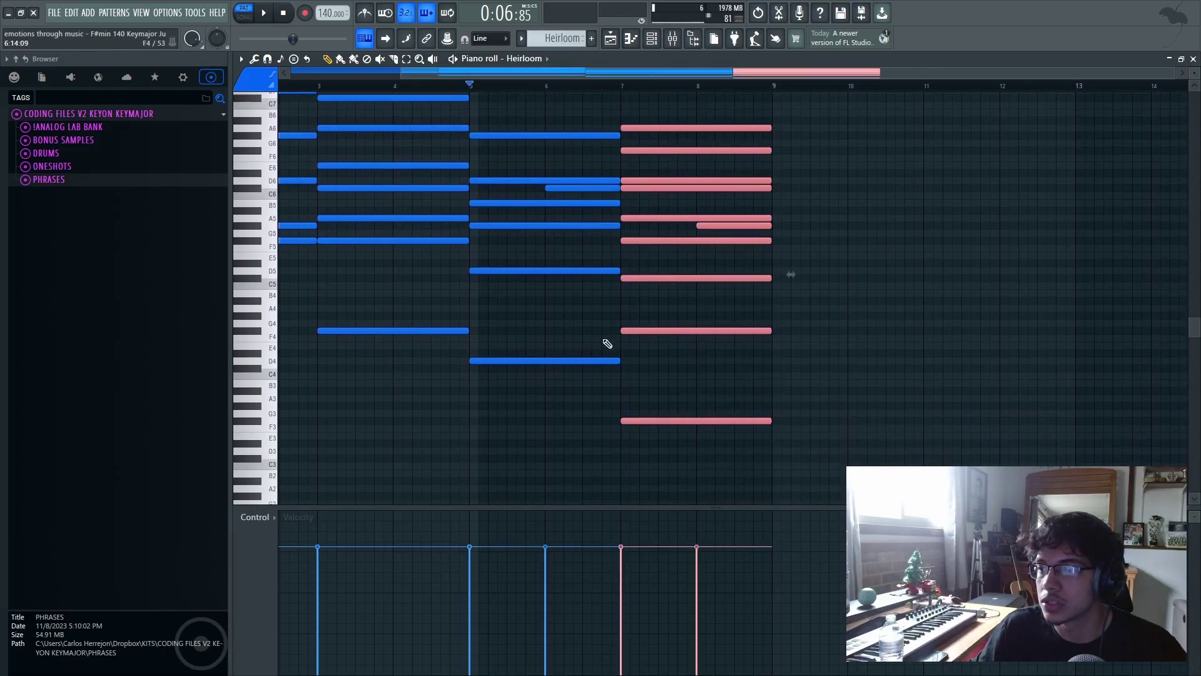
pyautogui.scroll(4, 636, 378)
pyautogui.moveTo(342, 329); pyautogui.dragTo(369, 283)
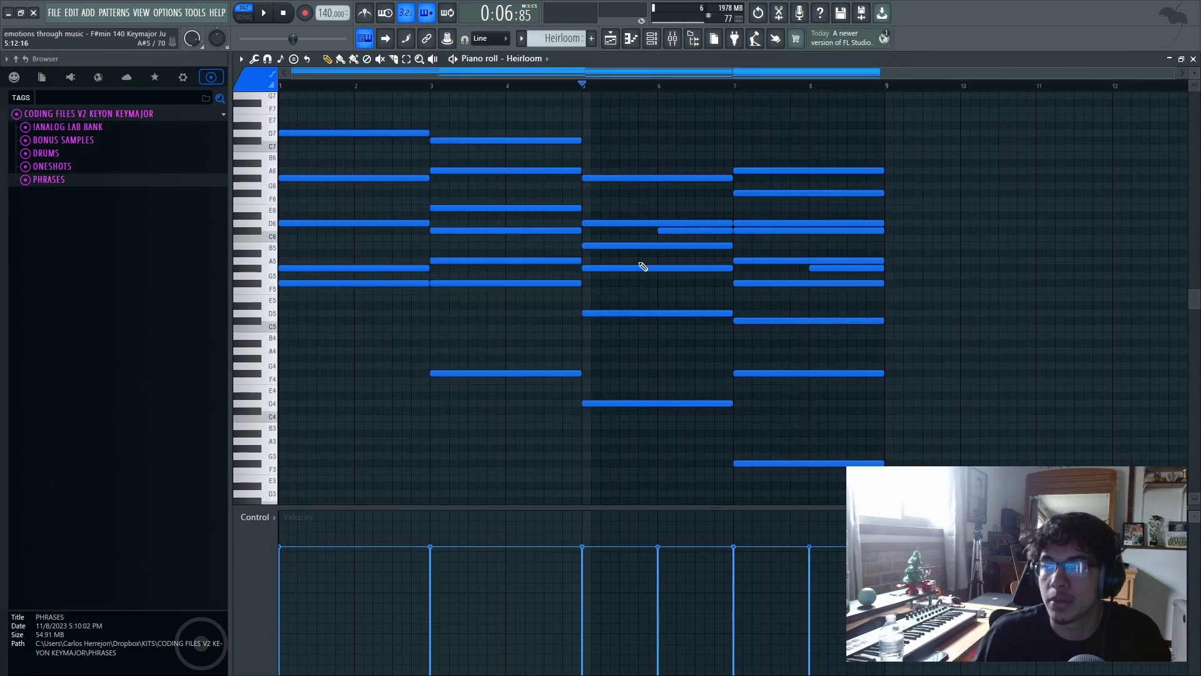
pyautogui.scroll(2, 833, 125)
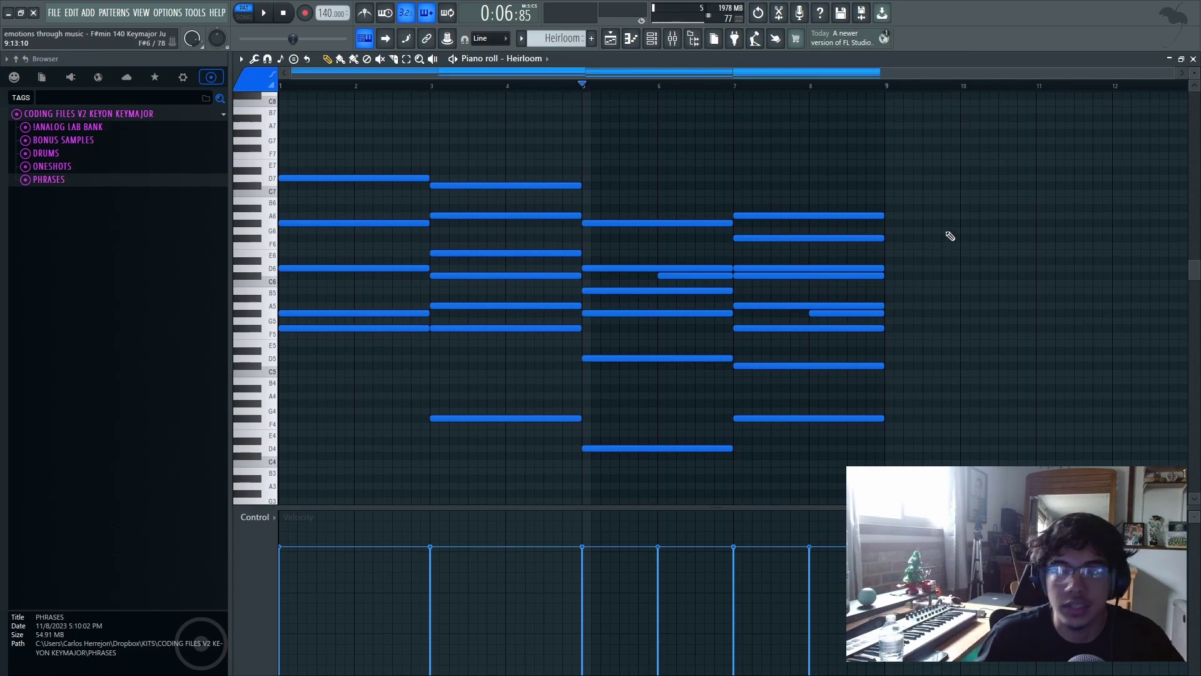
pyautogui.scroll(-2, 950, 236)
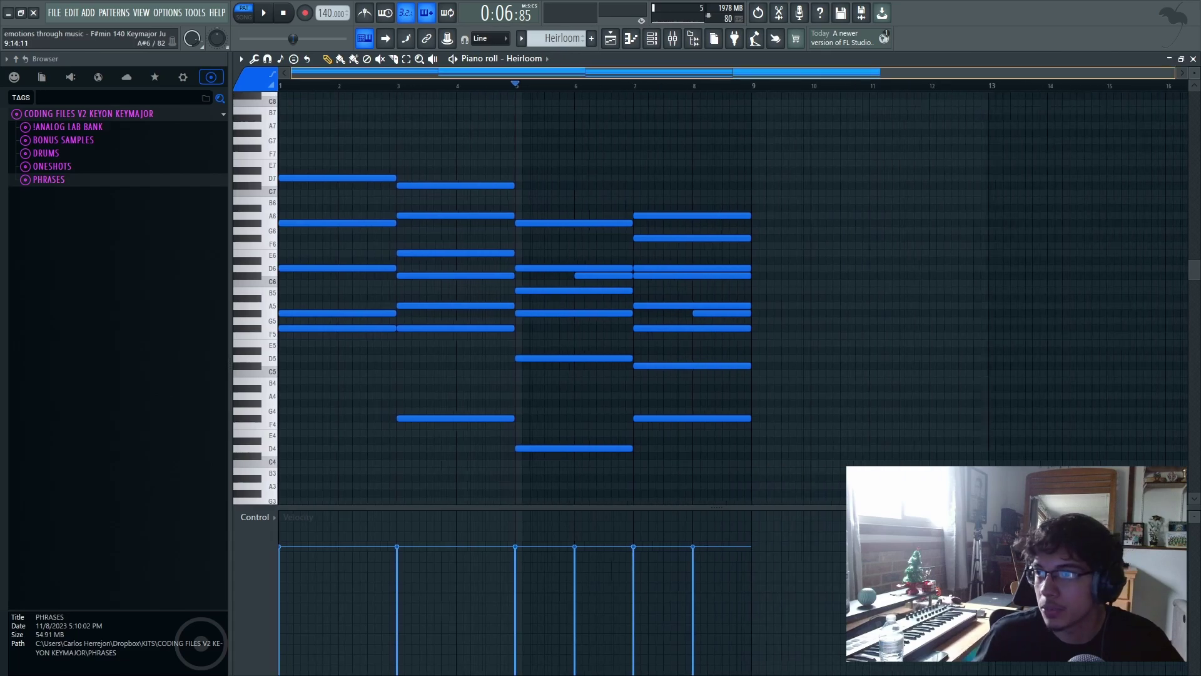
# - Show the mixer and check the Fruity Reeverb 2 effect on Insert 2
pyautogui.click(674, 39)
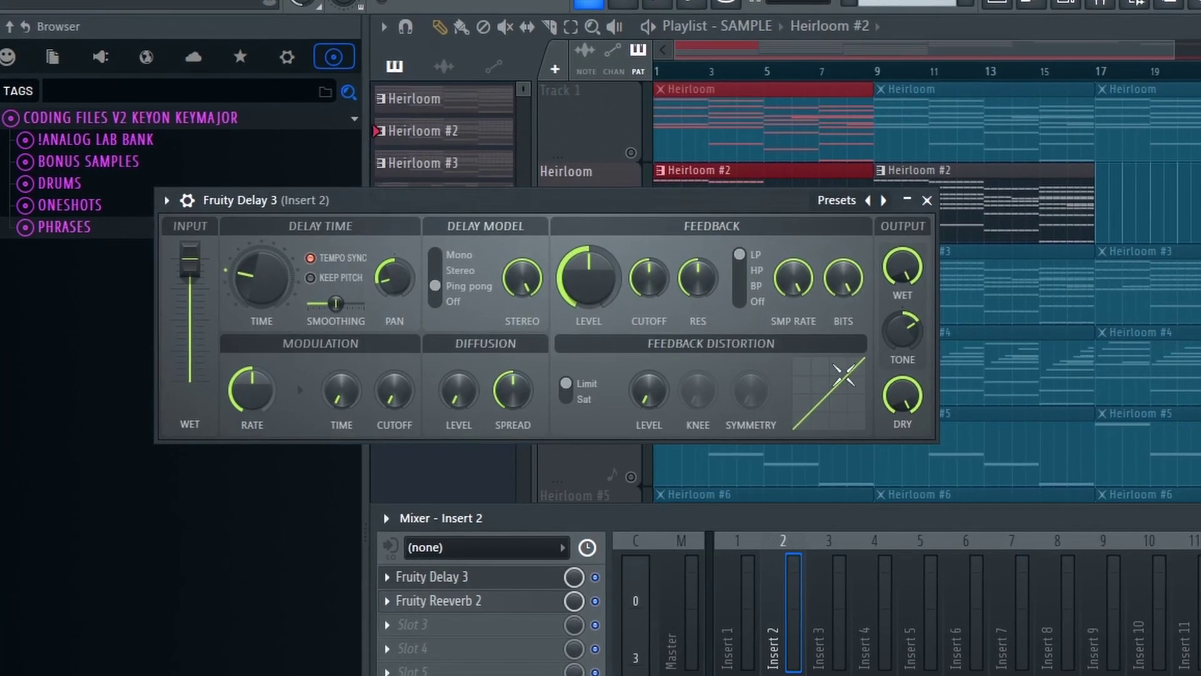
pyautogui.click(476, 603)
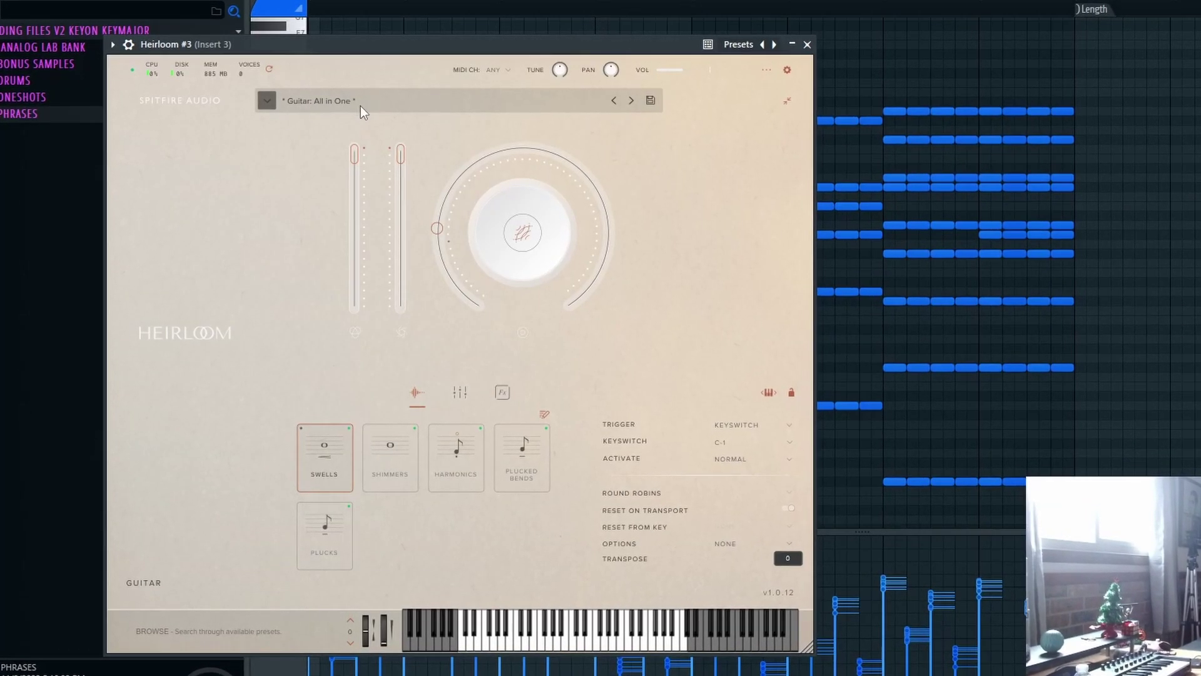
# - Close the Heirloom #3 instrument window and stop the playback of its repeated-chord pattern
pyautogui.click(807, 45)
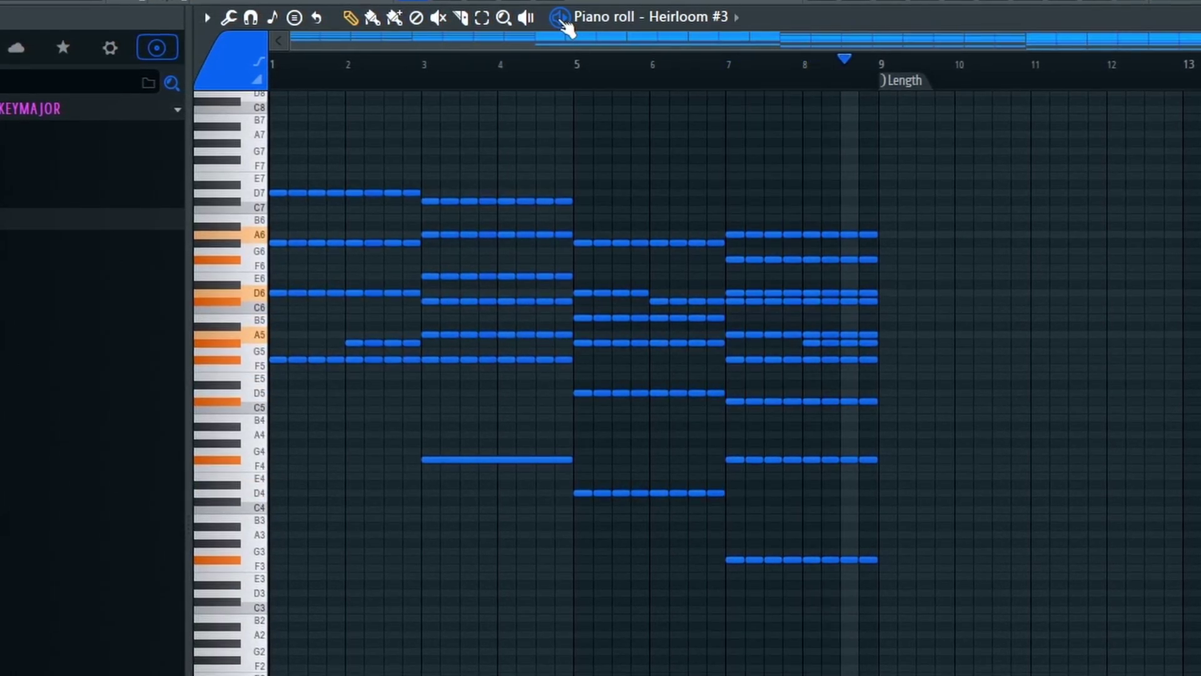
pyautogui.click(283, 12)
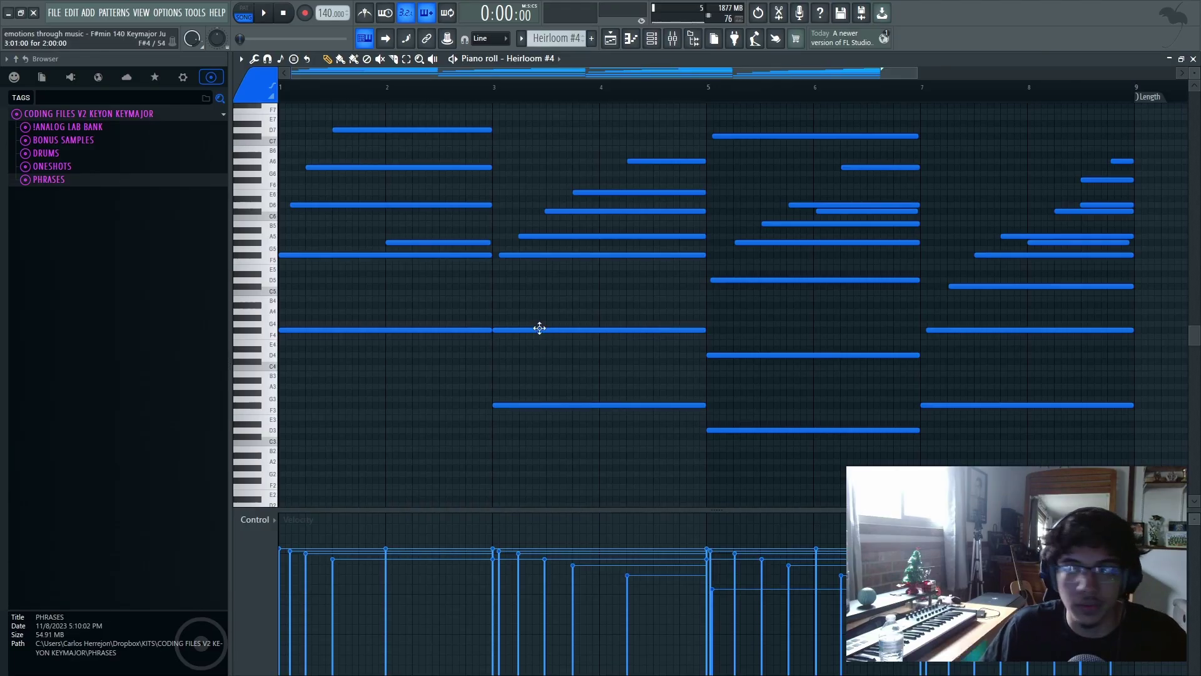
# - View the full Heirloom #4 strummed chord pattern in the piano roll and play it
pyautogui.keyDown('ctrl'); pyautogui.scroll(-3, 539, 328); pyautogui.keyUp('ctrl')
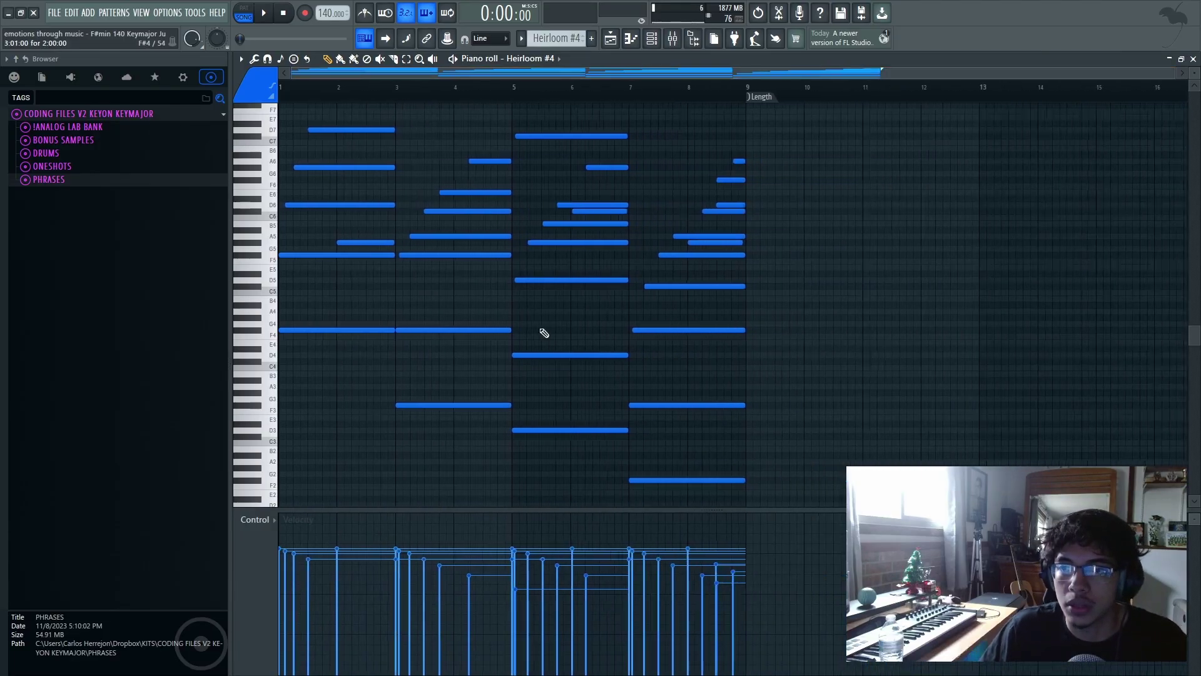
pyautogui.scroll(2, 548, 332)
pyautogui.press('space')
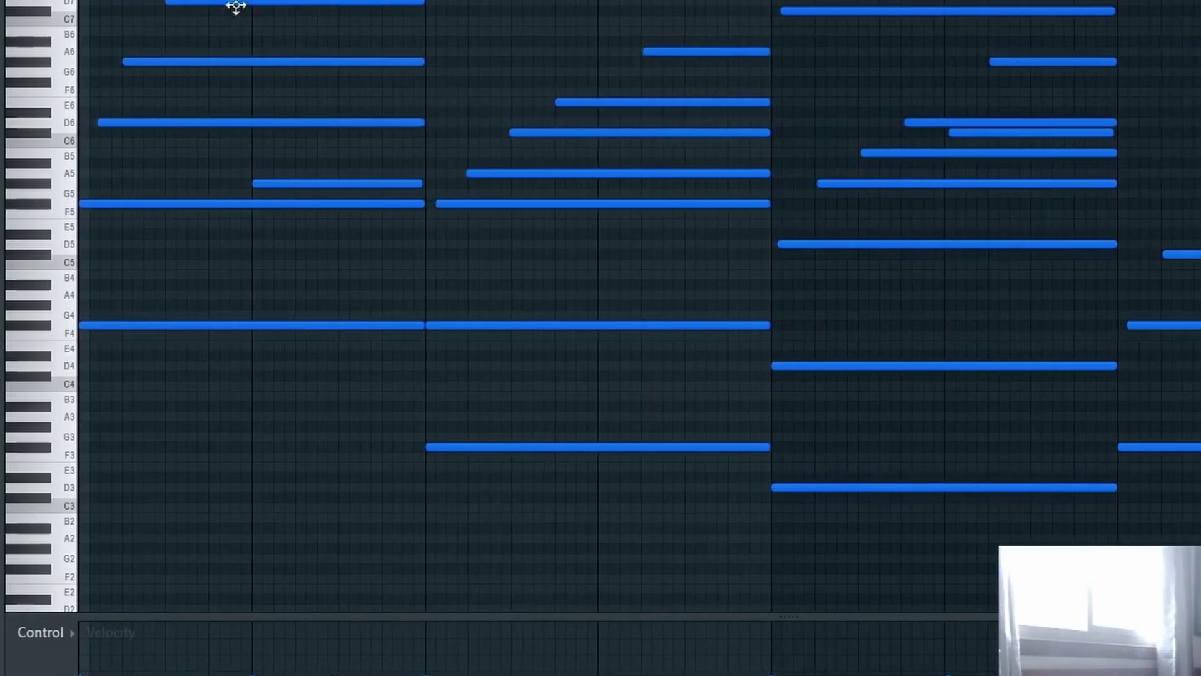
# - Check the strumizer settings for the Heirloom #4 pattern and align the first chord's notes to start together
pyautogui.hotkey('alt', 's')
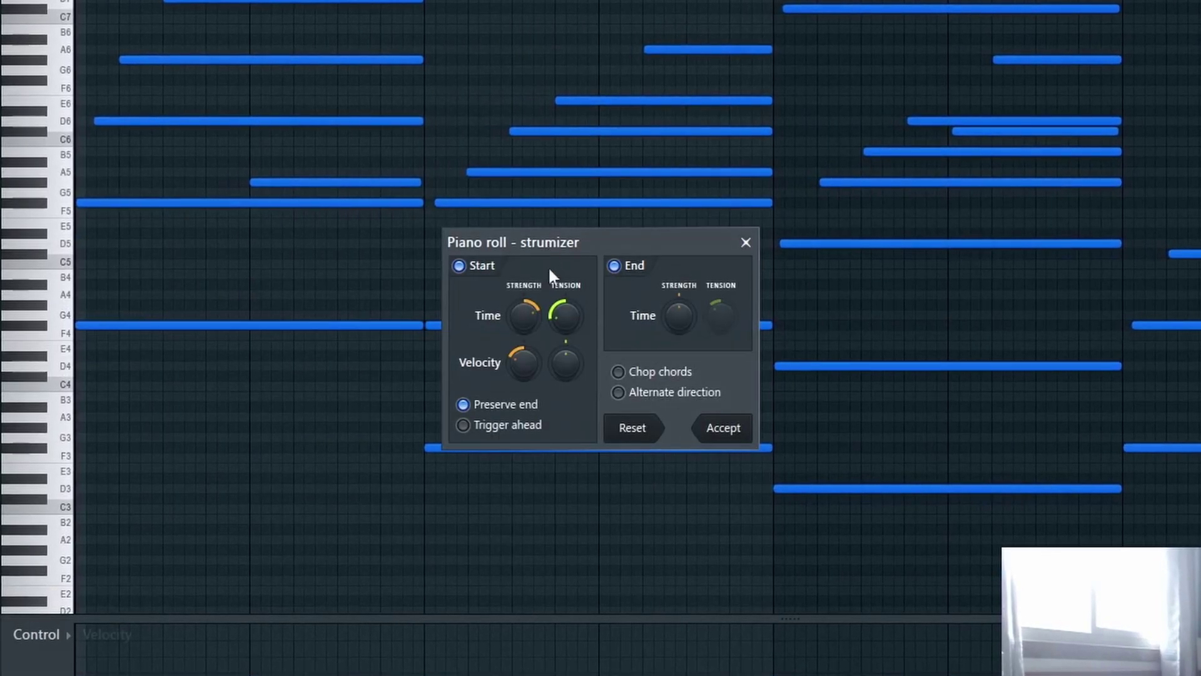
pyautogui.click(745, 243)
pyautogui.scroll(5, 471, 242)
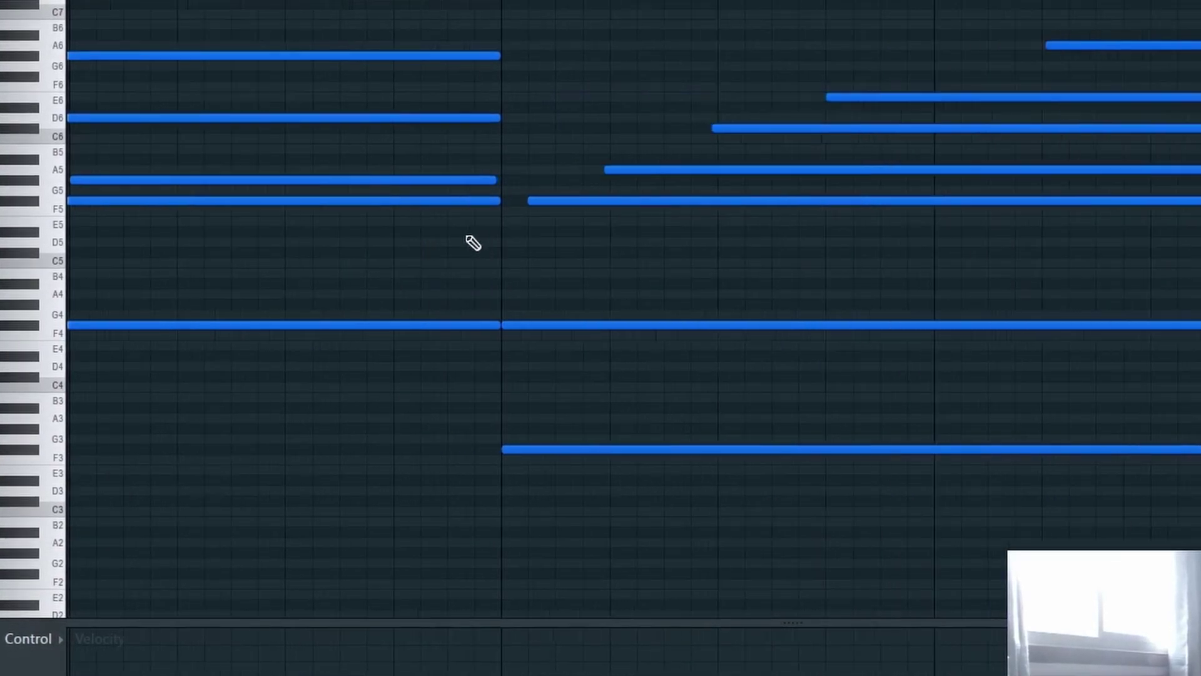
pyautogui.moveTo(665, 121); pyautogui.dragTo(601, 255)
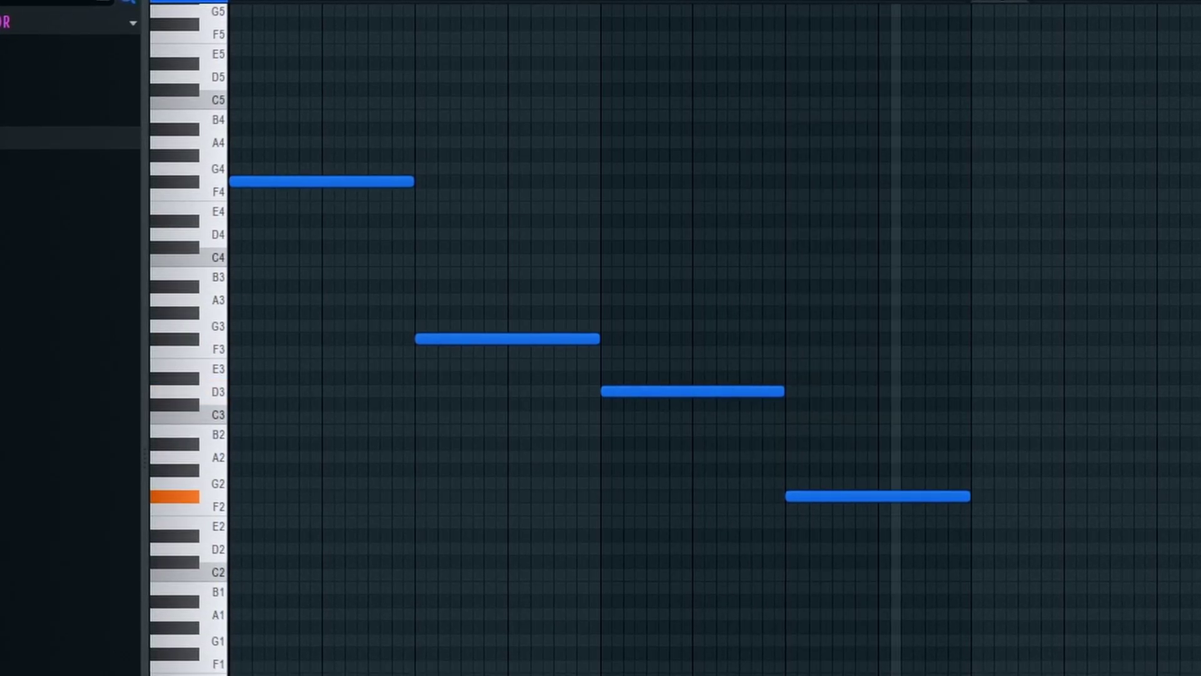
# - Stop the Heirloom #5 bass playback, check the Fruity Stereo Enhancer on Insert 5 and close it
pyautogui.press('space')
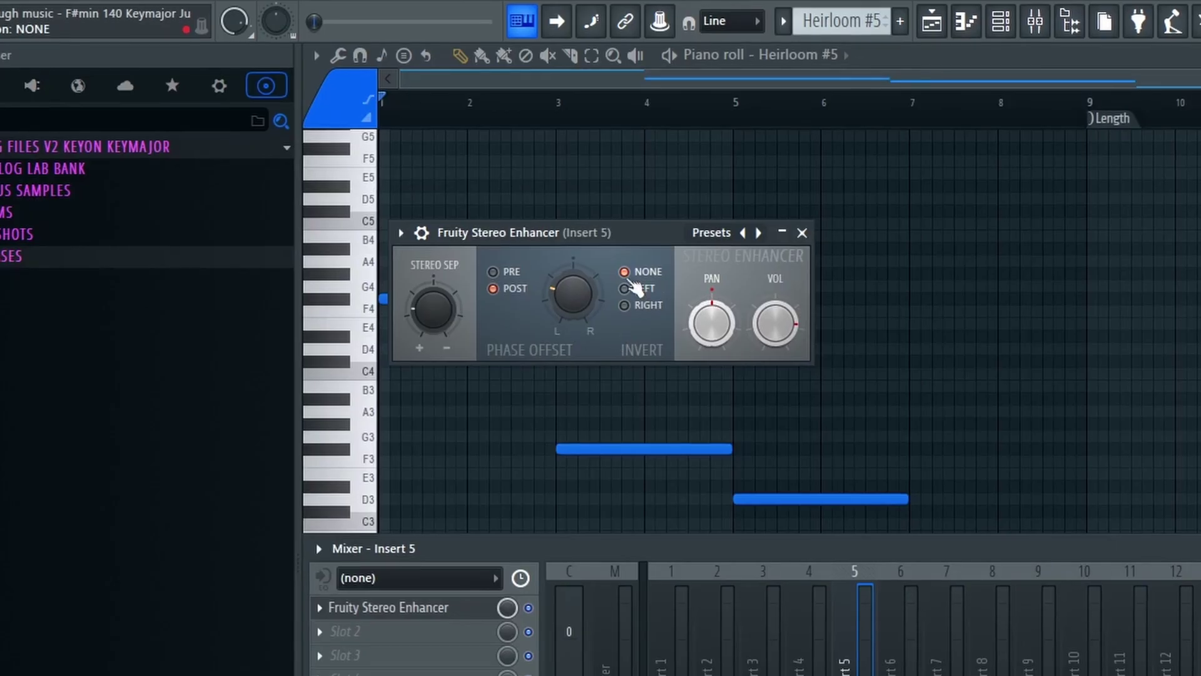
pyautogui.click(747, 231)
pyautogui.click(798, 270)
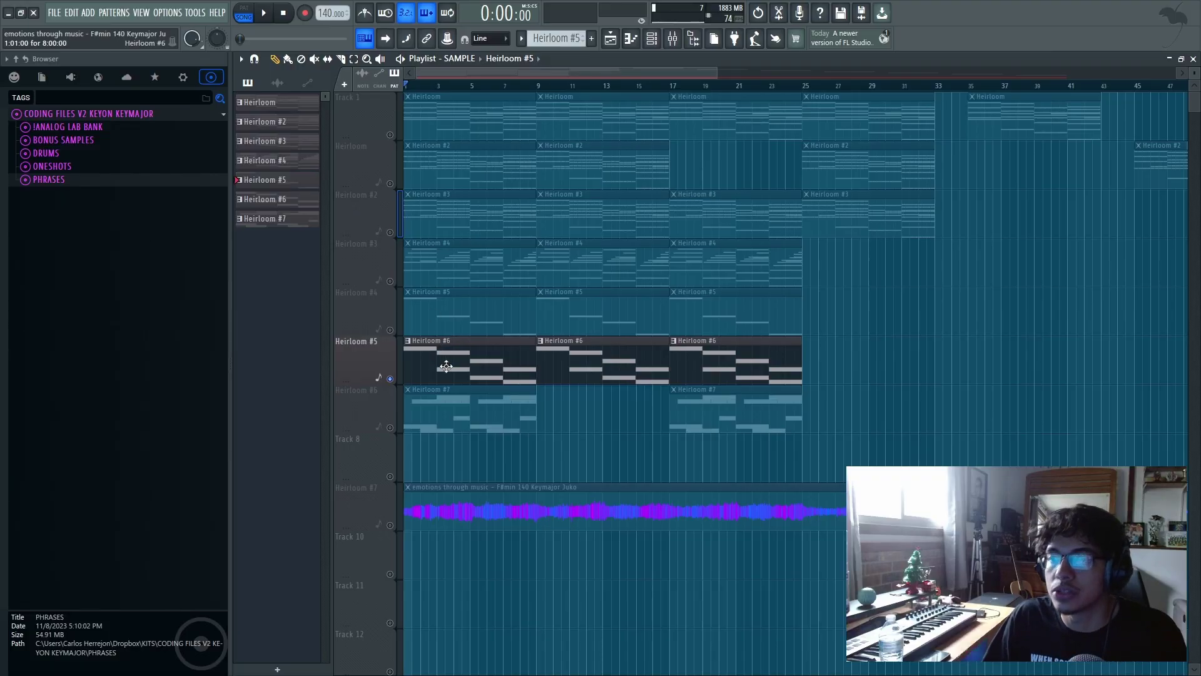
# - Open the Heirloom #6 pattern, check its Guitar: All in One preset with the Shimmers articulation, and close the instrument
pyautogui.moveTo(432, 341); pyautogui.dragTo(443, 446)
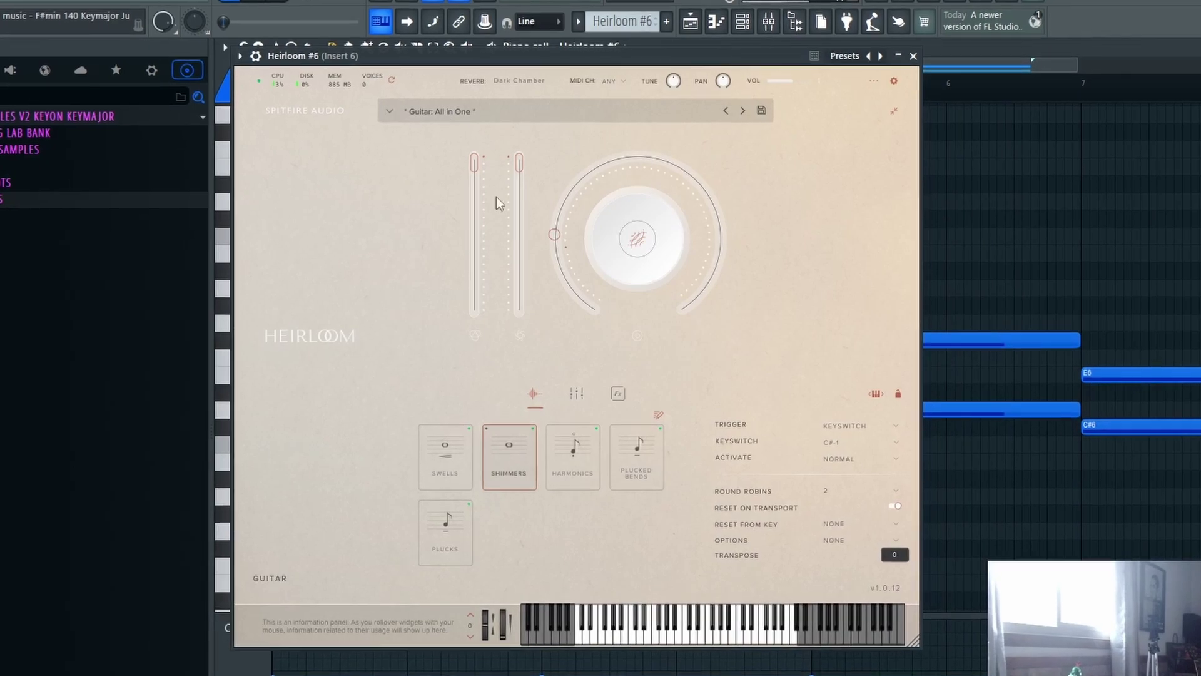
pyautogui.click(905, 53)
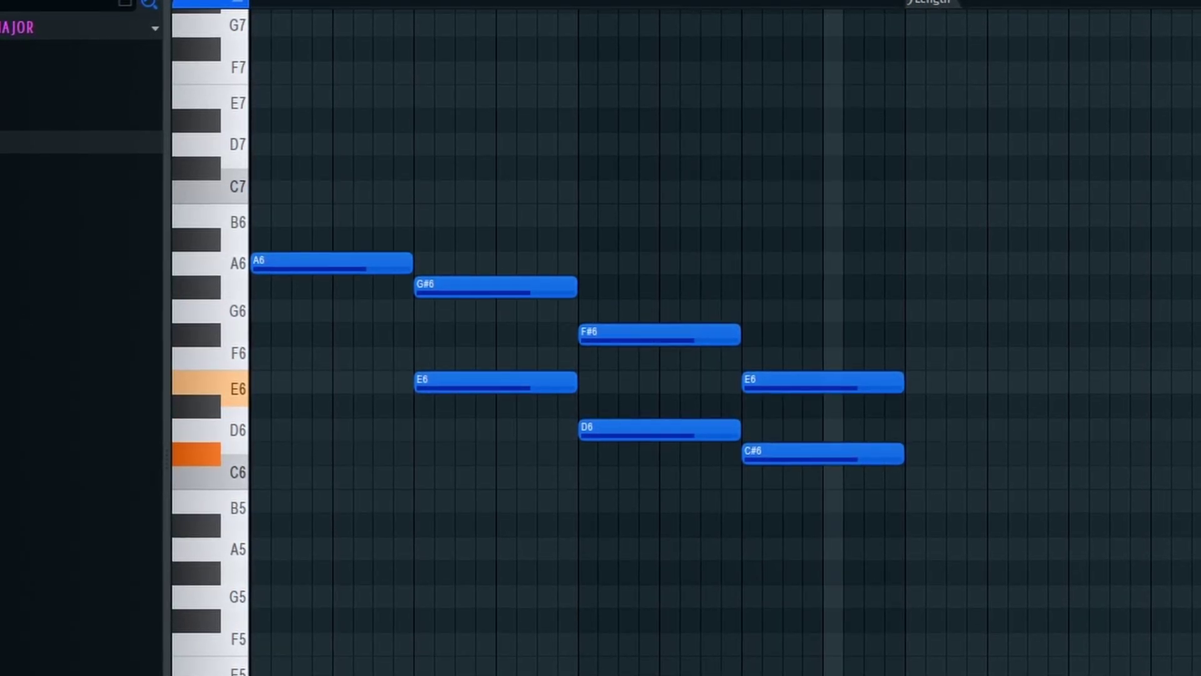
# - Stop playback and try removing the lower E6 and D6 notes from the Heirloom #6 melody before restoring them
pyautogui.press('space')
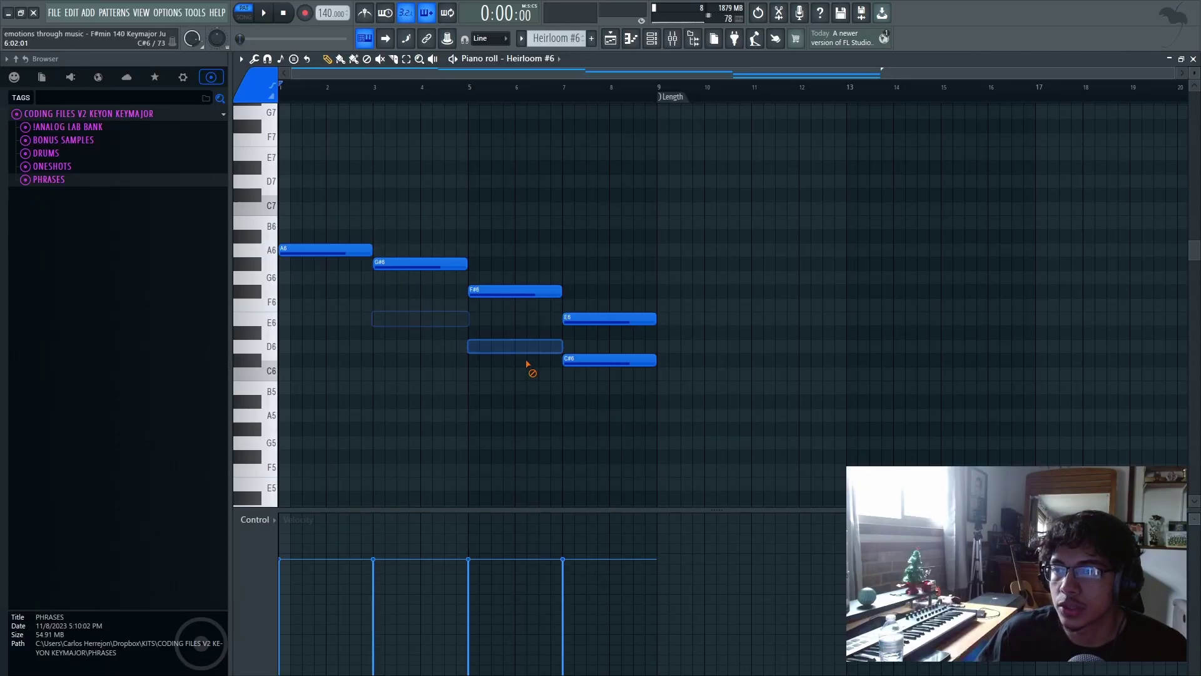
pyautogui.moveTo(340, 228); pyautogui.dragTo(657, 351)
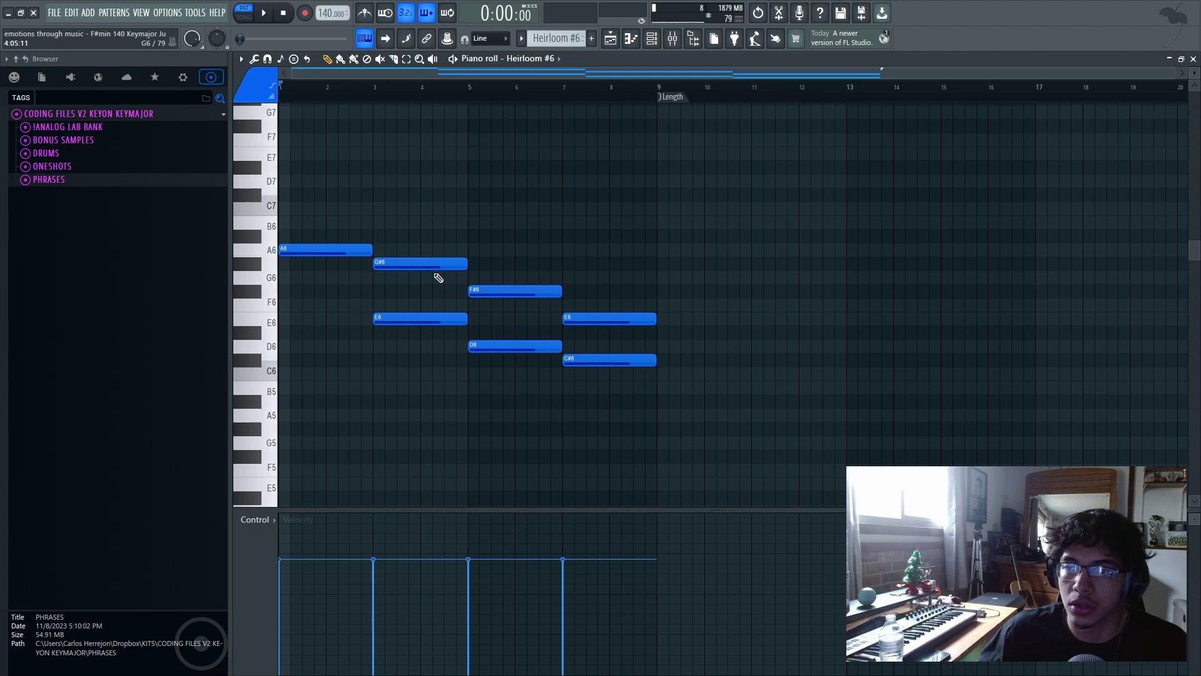
# - Select the lower E6, D6 and C#6 harmony notes in the Heirloom #6 pattern to examine them against the upper melody line
pyautogui.scroll(2, 439, 278)
pyautogui.moveTo(510, 314); pyautogui.dragTo(742, 401)
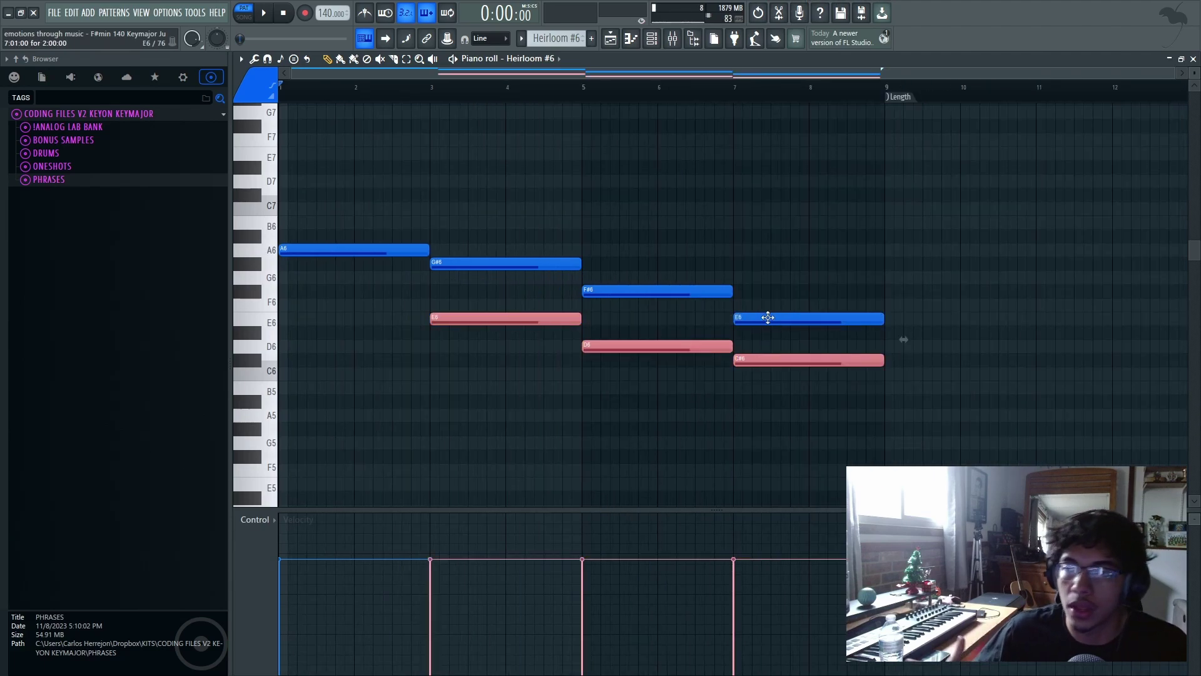
pyautogui.moveTo(767, 323); pyautogui.dragTo(732, 286)
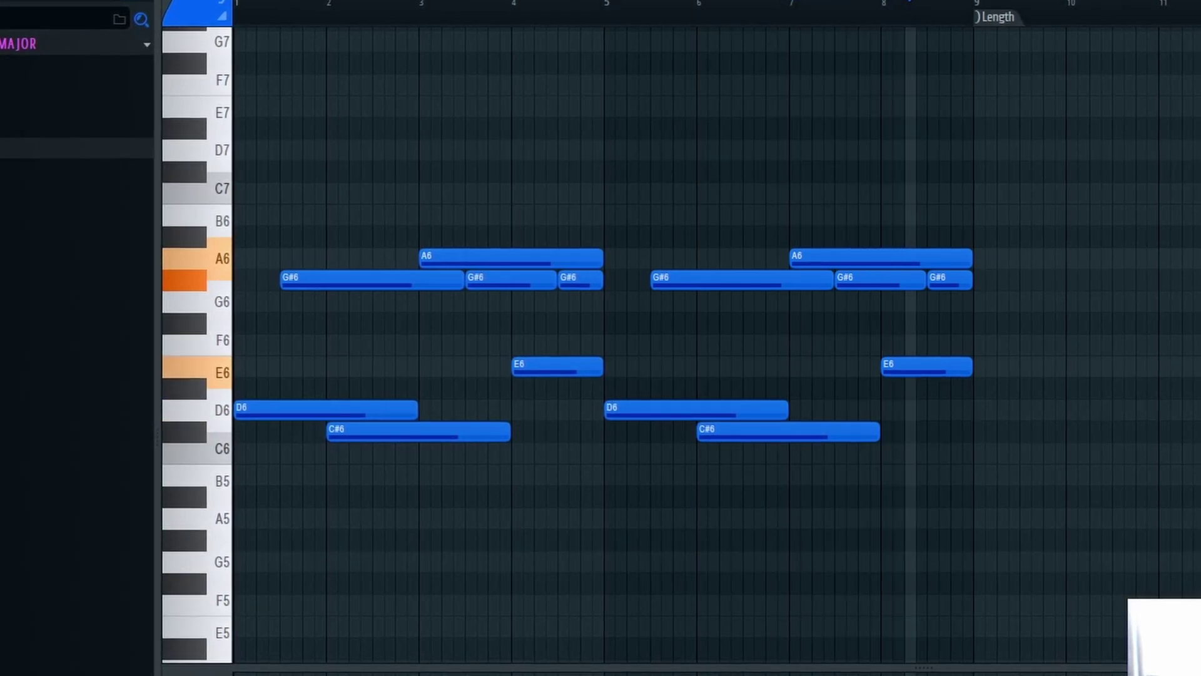
# - Stop playback and duplicate the first four bars of notes in the Heirloom #7 melody
pyautogui.press('space')
pyautogui.moveTo(602, 228); pyautogui.dragTo(248, 477)
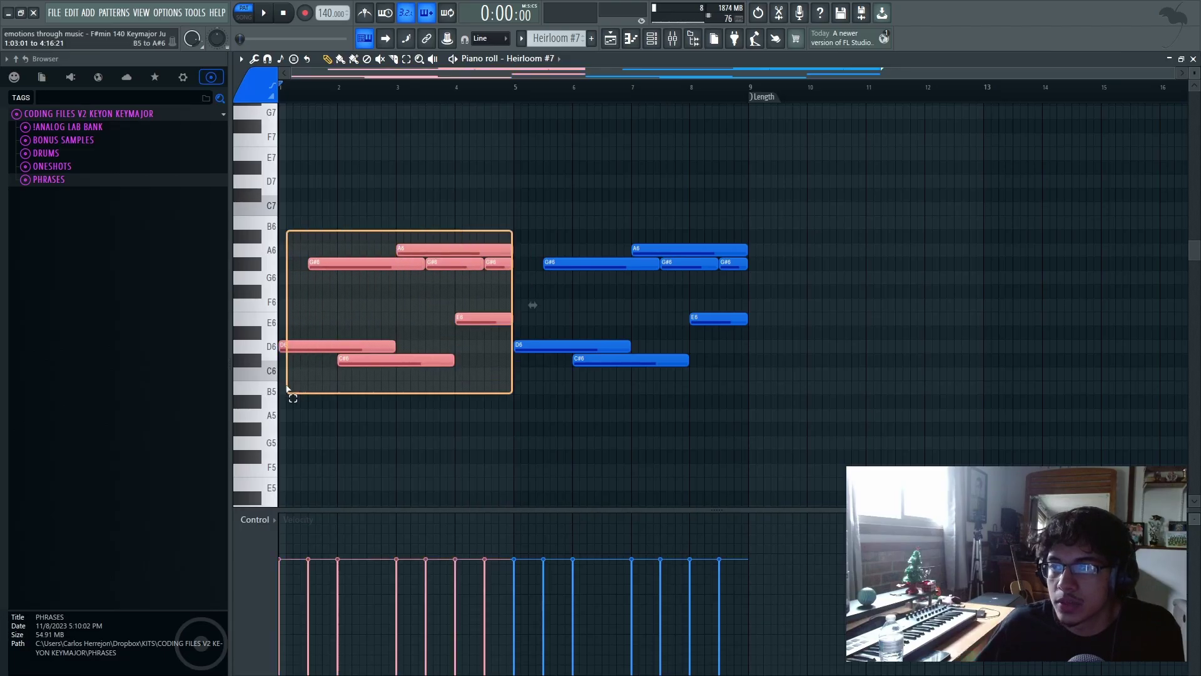
pyautogui.hotkey('ctrl', 'b')
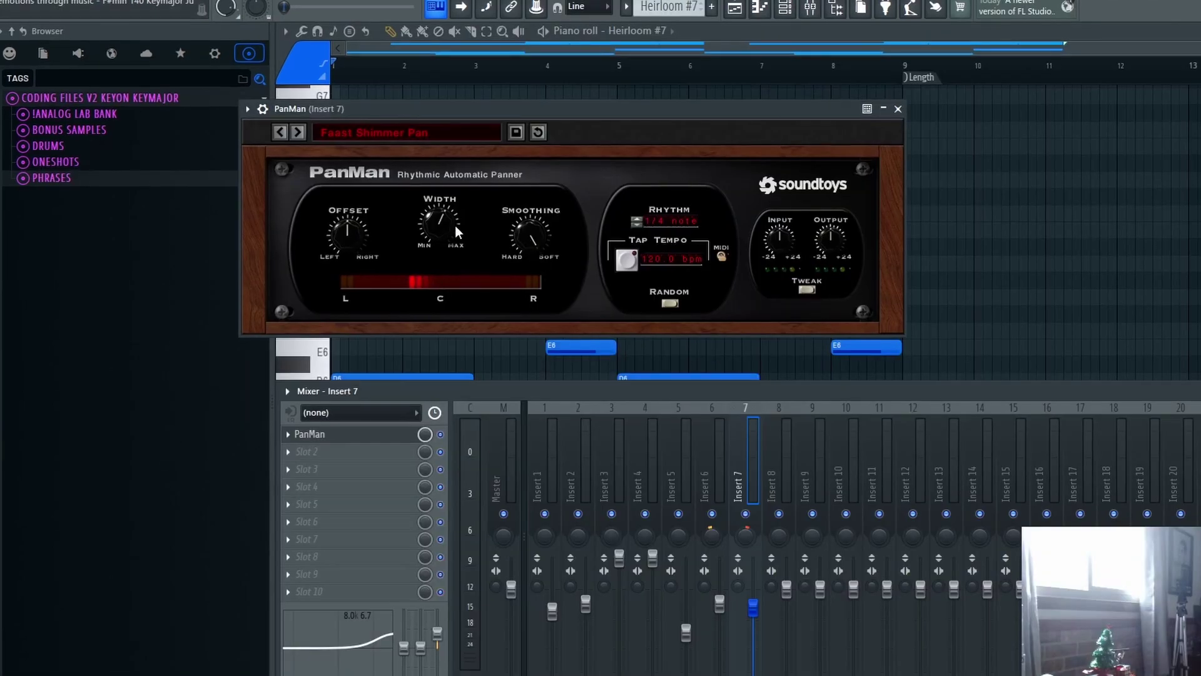
# - Check the PanMan auto-panner with its Faast Shimmer Pan preset on Insert 7 and close it
pyautogui.click(366, 437)
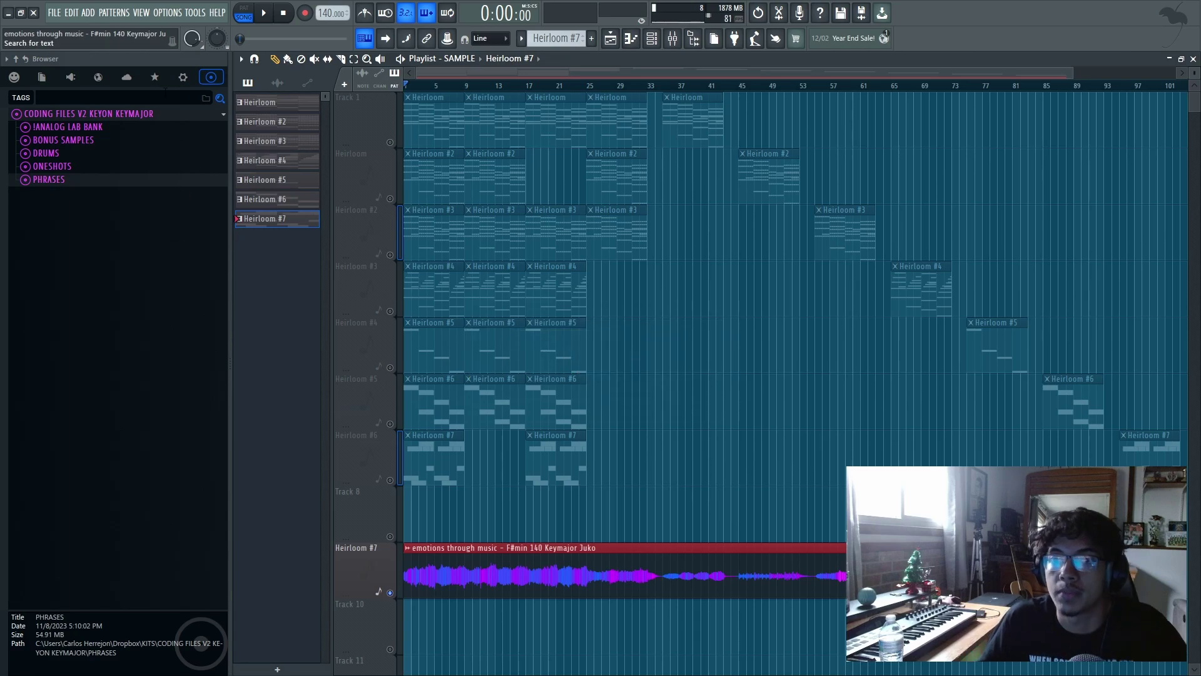
# - View the Keymajor Kits collection in the browser, return to the Coding Files V2 kit and examine its folders
pyautogui.click(166, 81)
pyautogui.click(211, 76)
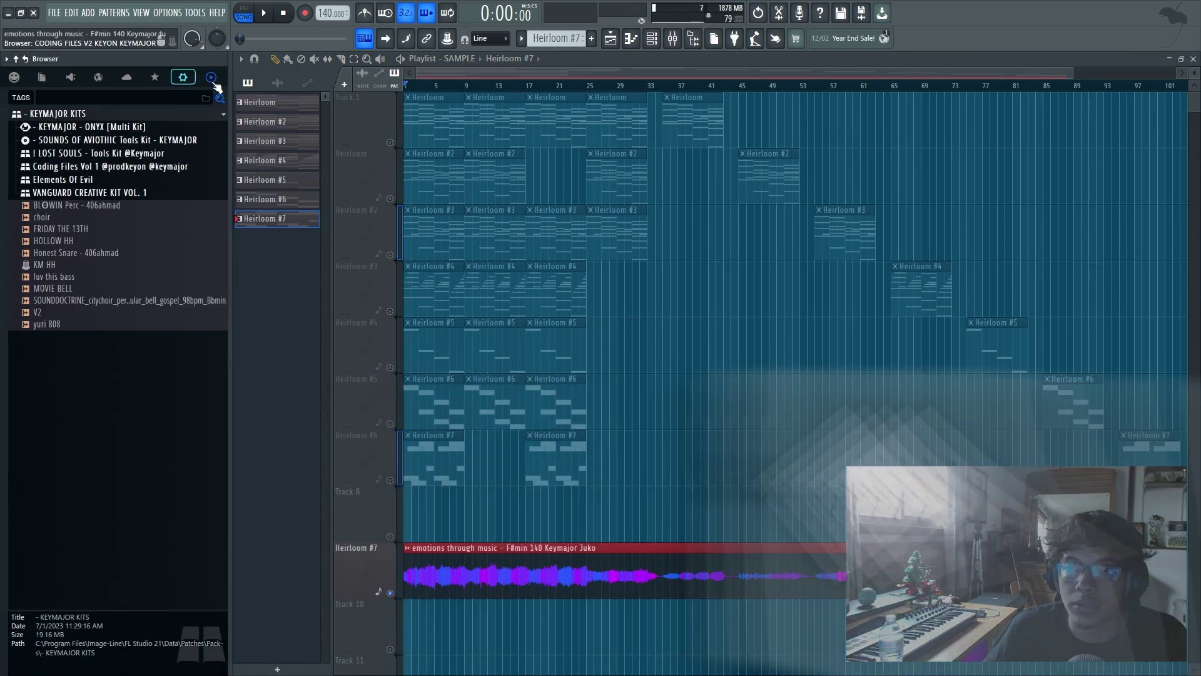
pyautogui.click(88, 113)
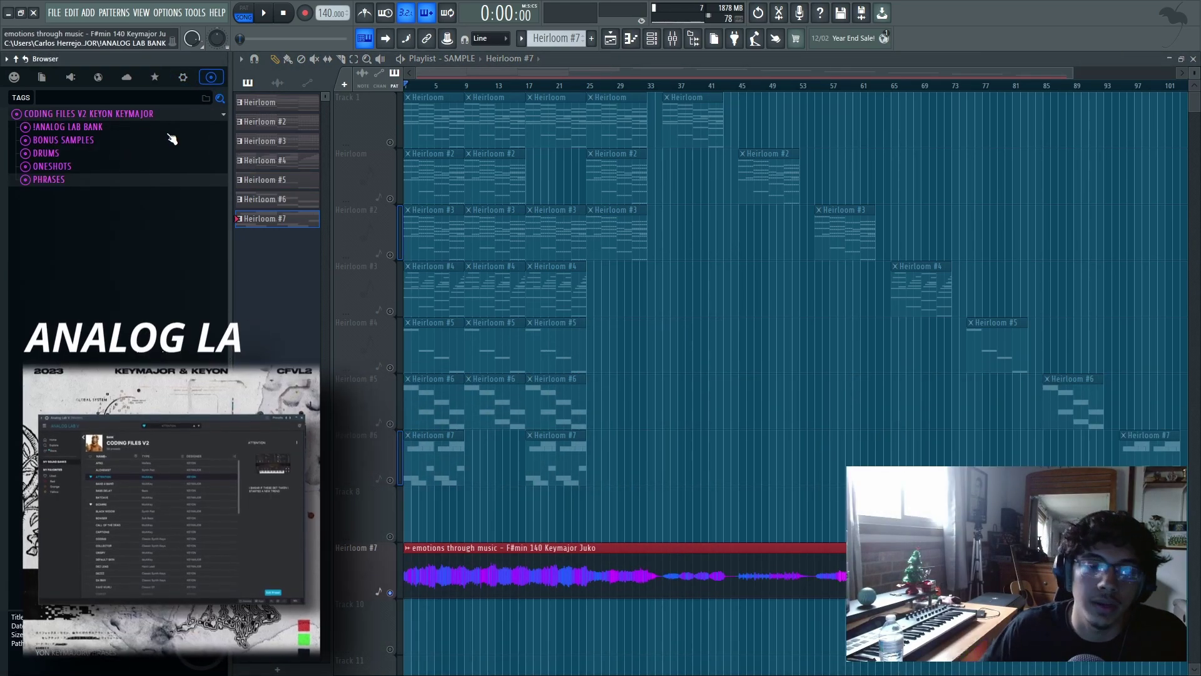